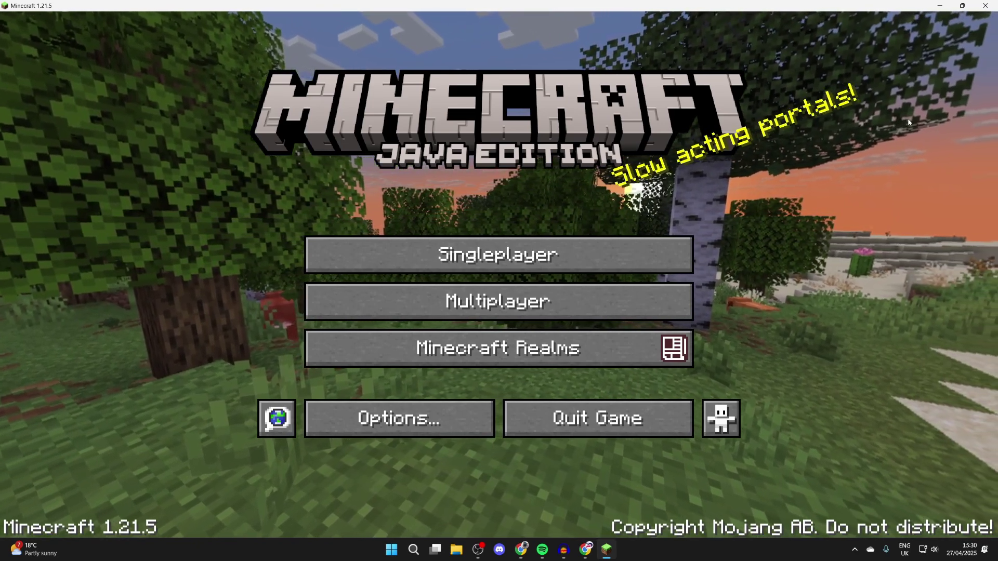
Step: Quit Minecraft and switch to Chrome
{"action": "left_click", "coordinate": [649, 419]}
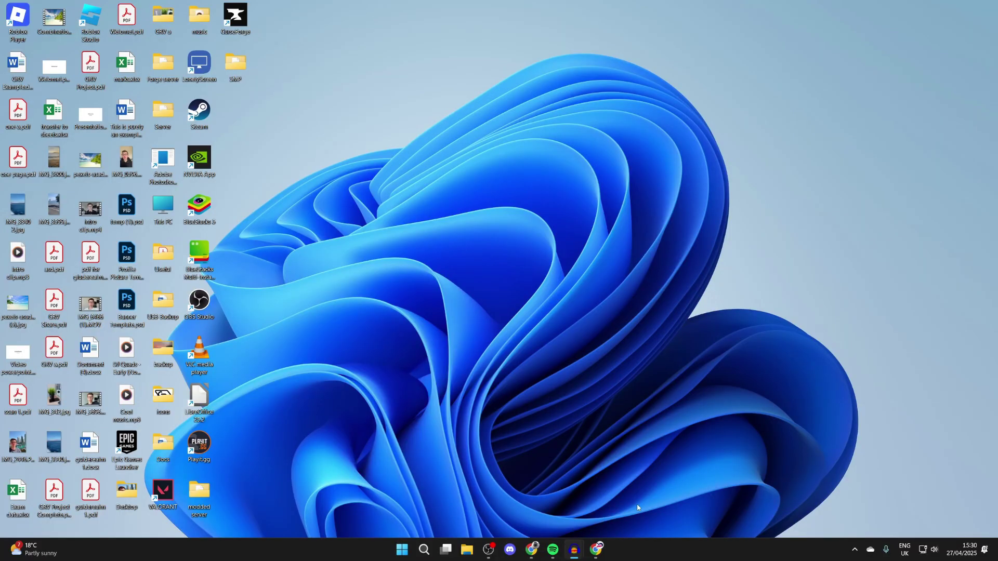
{"action": "left_click", "coordinate": [597, 552]}
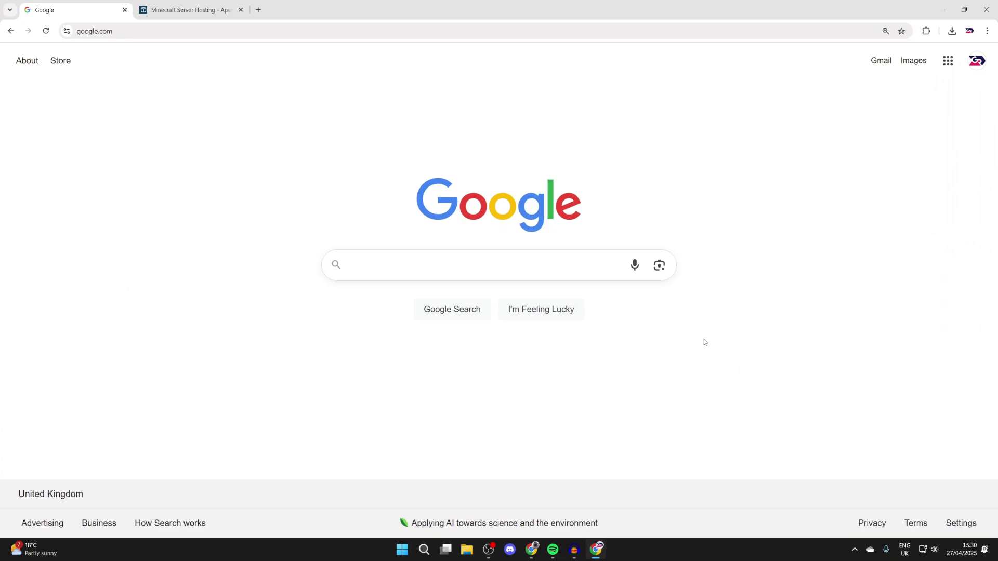
Step: Search Google for "iris shaders curseforge" and open the Iris Shaders mod page on CurseForge
{"action": "type", "text": "iris "}
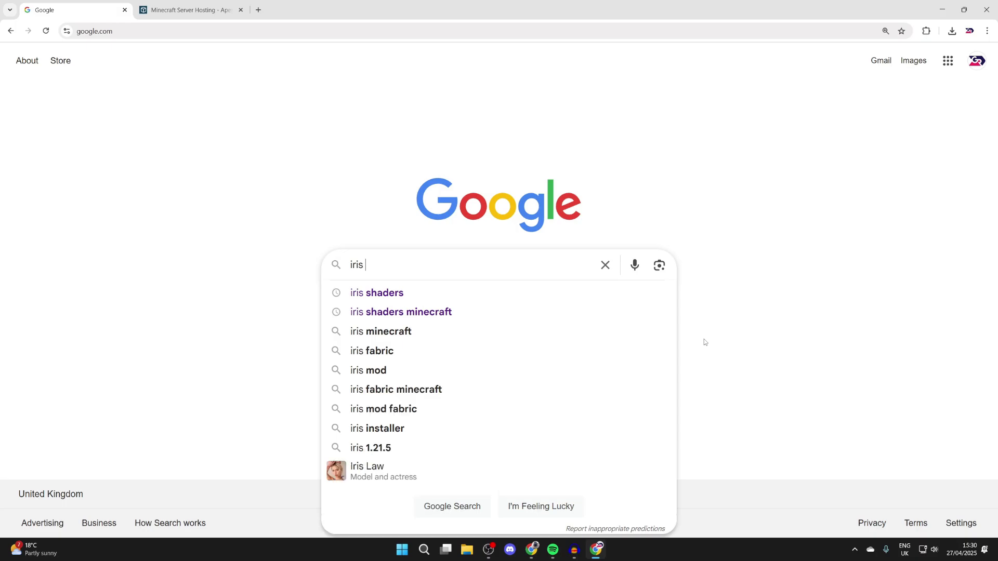
{"action": "type", "text": "shaders curs"}
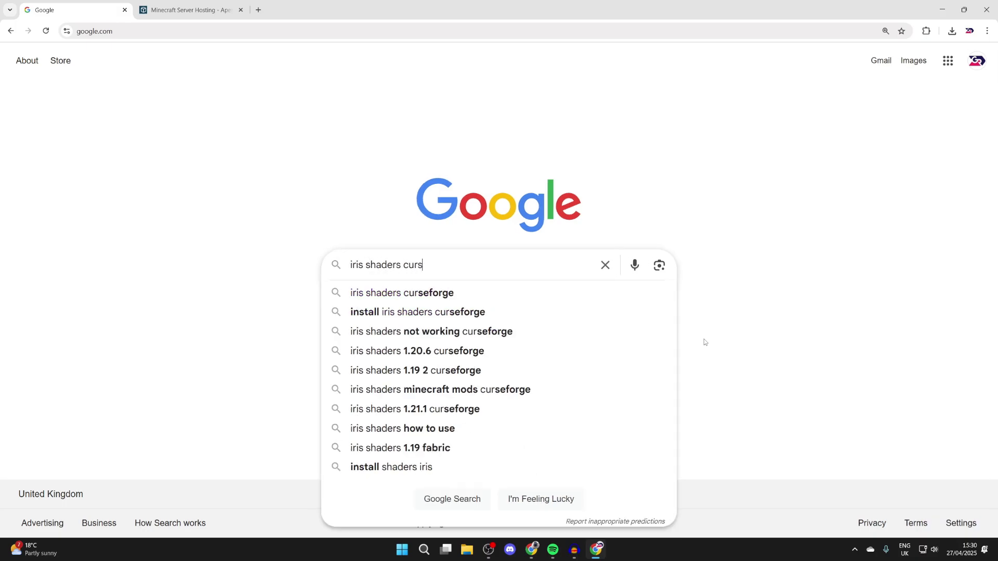
{"action": "type", "text": "eforge"}
{"action": "key", "text": "Return"}
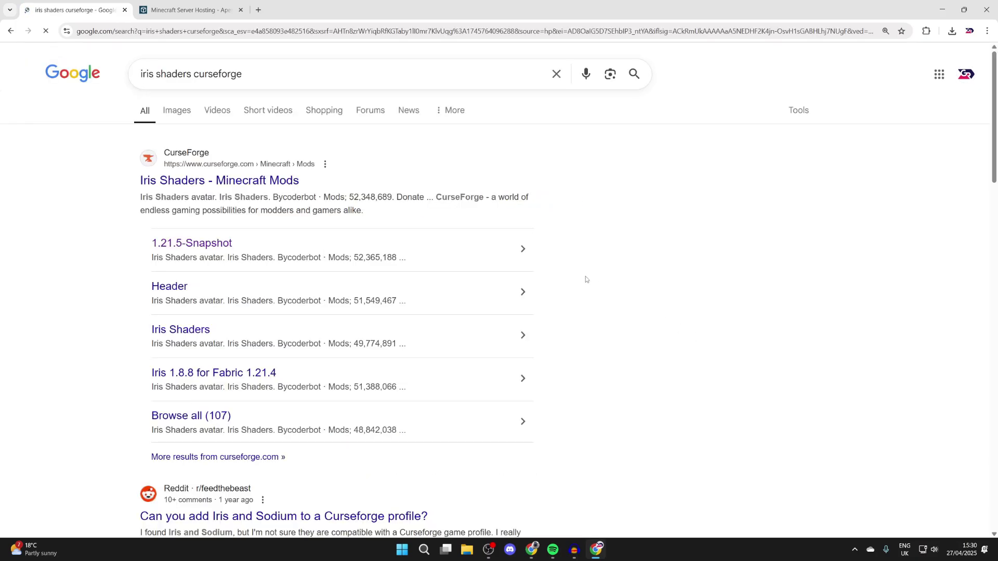
{"action": "left_click", "coordinate": [229, 181]}
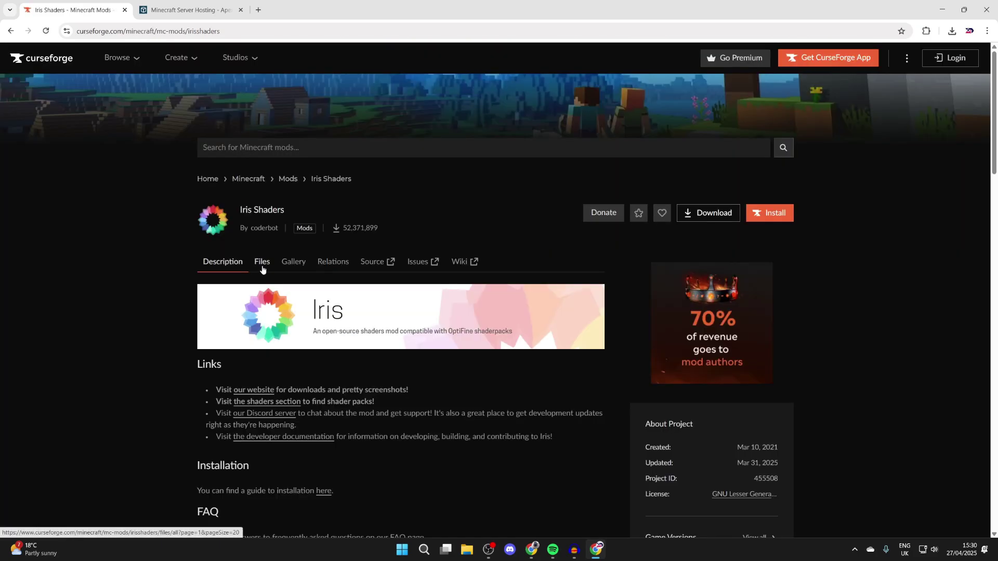
Step: Download the Iris 1.8.11 for Fabric 1.21.5 file from the Iris Shaders file list
{"action": "left_click", "coordinate": [262, 266]}
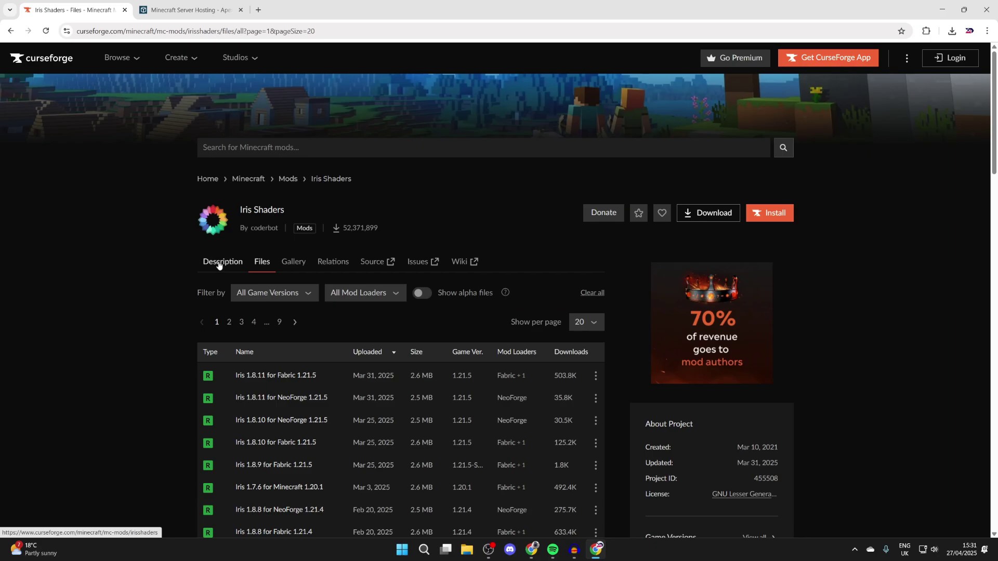
{"action": "scroll", "coordinate": [218, 265], "scroll_direction": "down", "scroll_amount": 1}
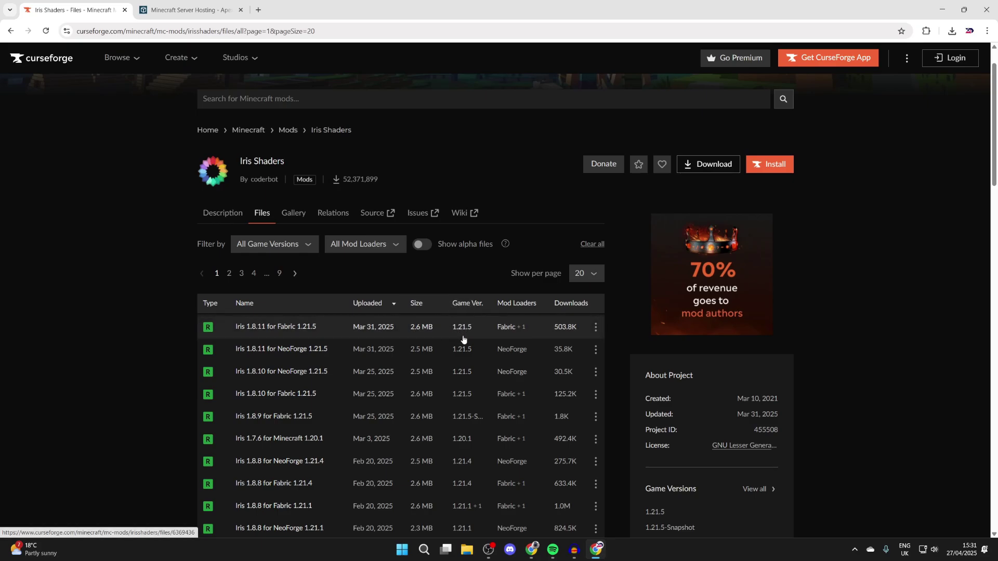
{"action": "left_click", "coordinate": [595, 328]}
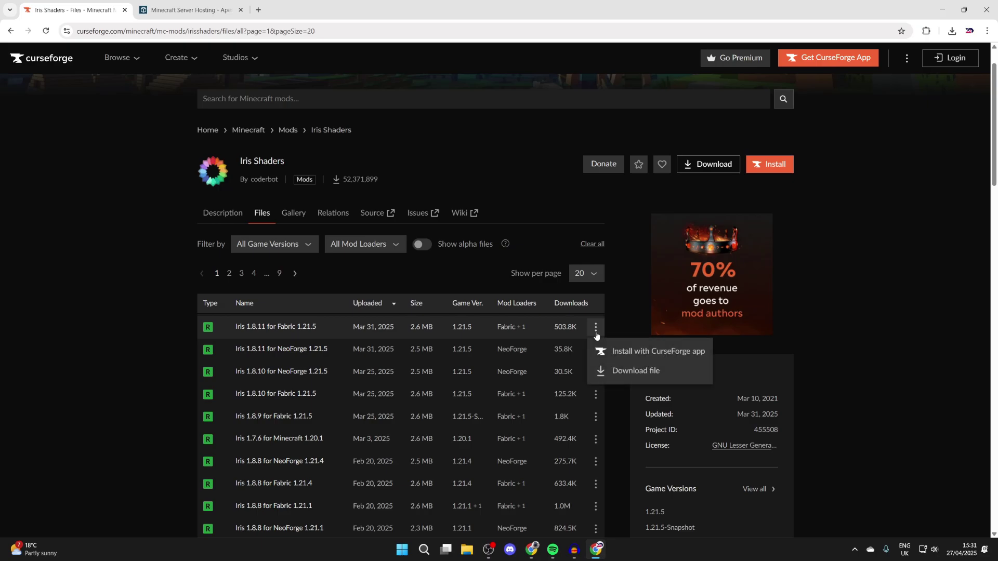
{"action": "left_click", "coordinate": [611, 370]}
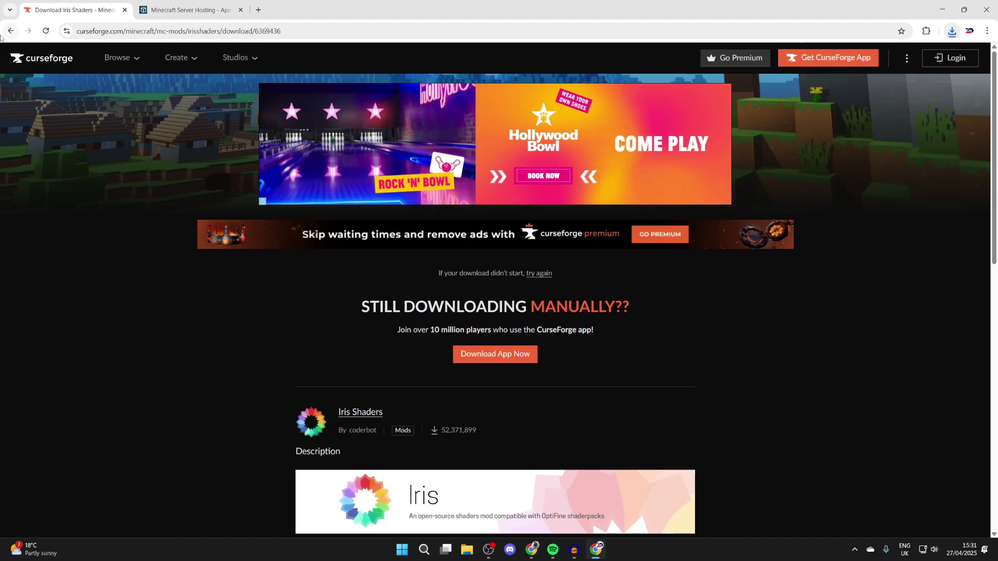
Step: Return to the Iris file list, search CurseForge for "sodium" and open the Sodium mod page
{"action": "key", "text": "alt+Left"}
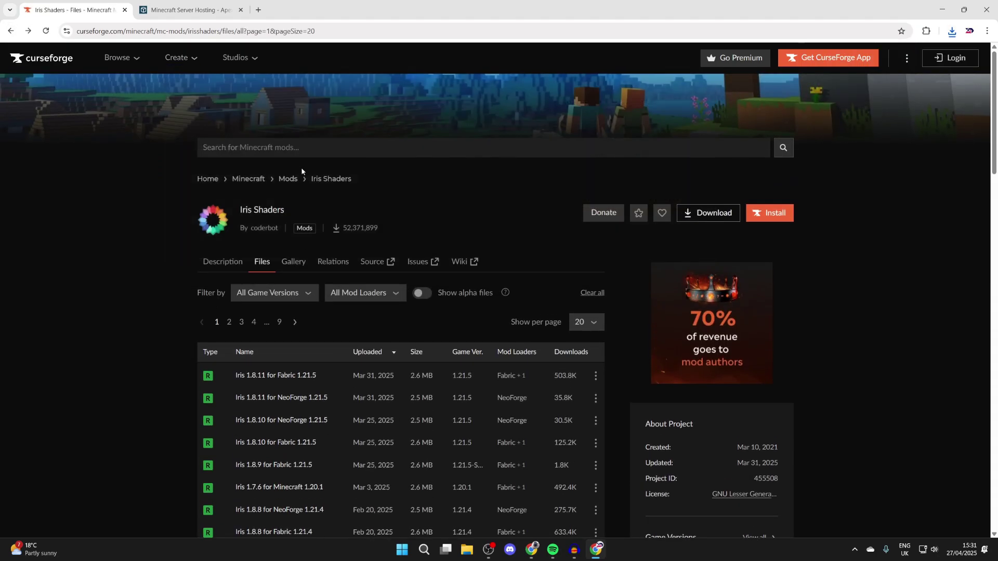
{"action": "left_click", "coordinate": [298, 147]}
{"action": "type", "text": "sodium"}
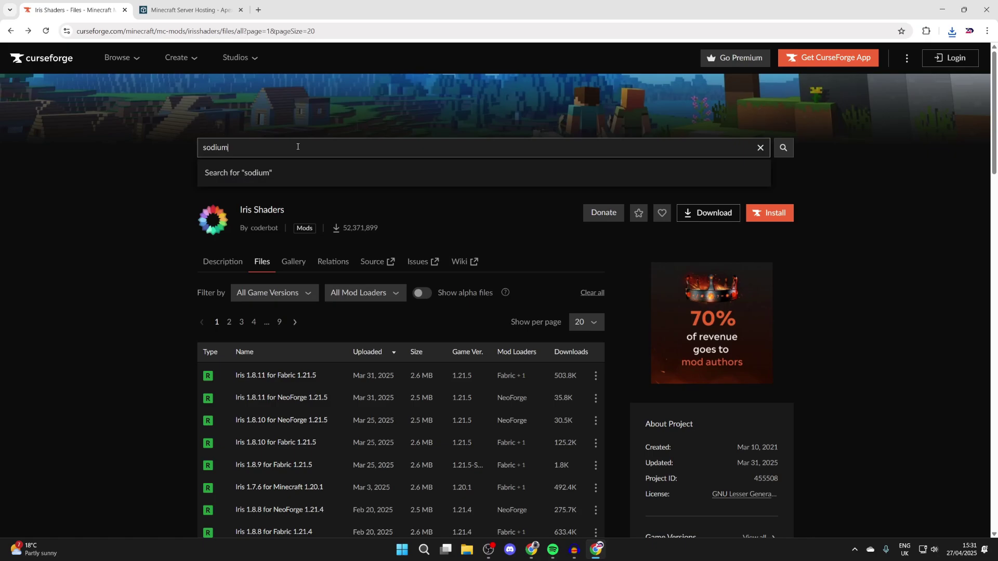
{"action": "key", "text": "Return"}
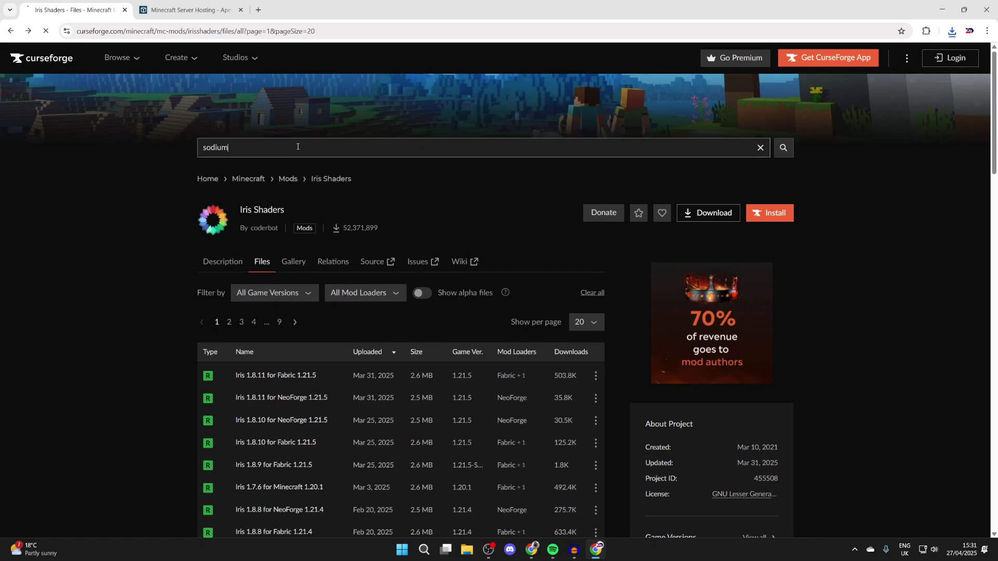
{"action": "left_click", "coordinate": [386, 296]}
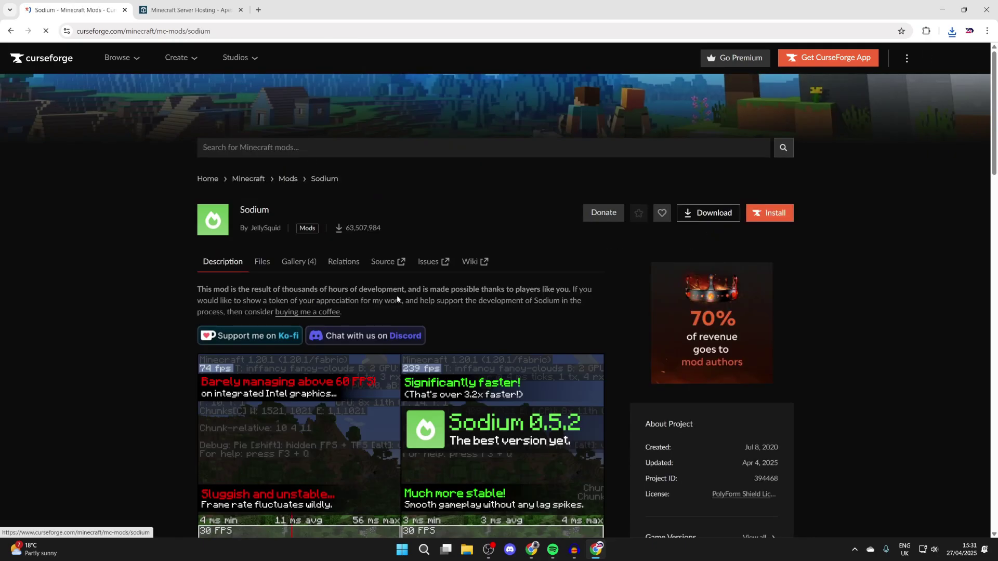
Step: Download the Sodium 0.6.13 for Fabric file for game version 1.21.5 from Sodium's file list
{"action": "left_click", "coordinate": [265, 269]}
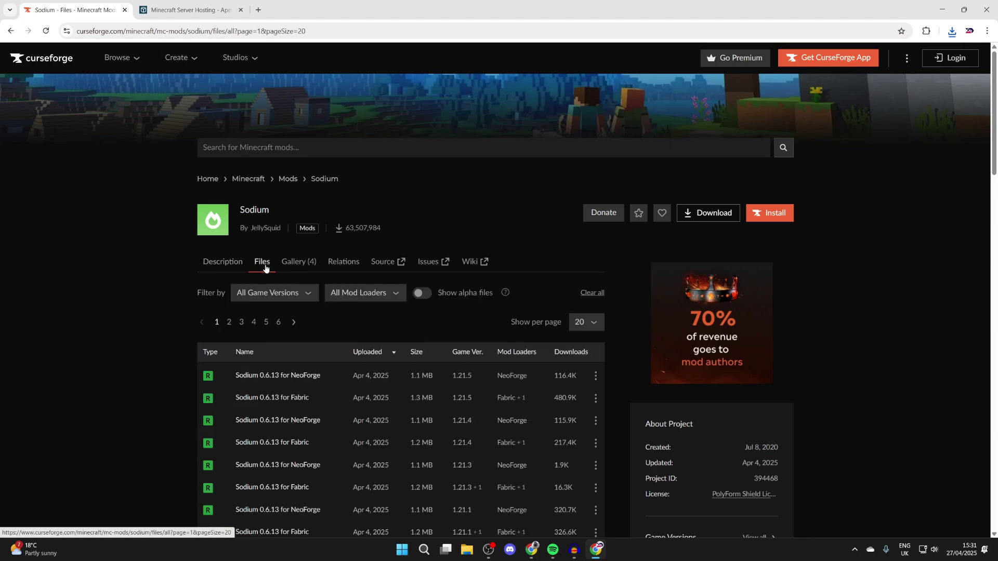
{"action": "scroll", "coordinate": [265, 269], "scroll_direction": "down", "scroll_amount": 1}
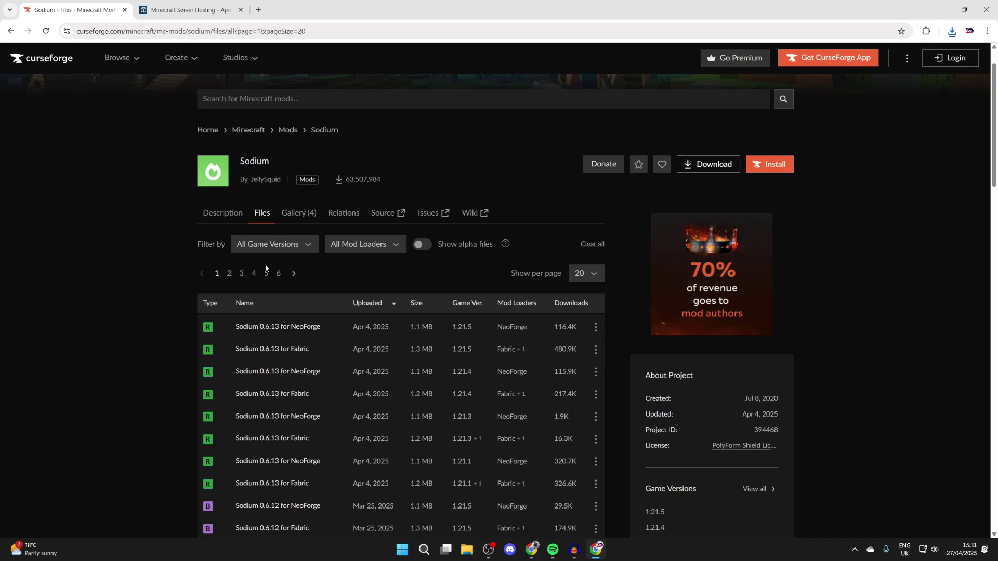
{"action": "scroll", "coordinate": [266, 268], "scroll_direction": "up", "scroll_amount": 1}
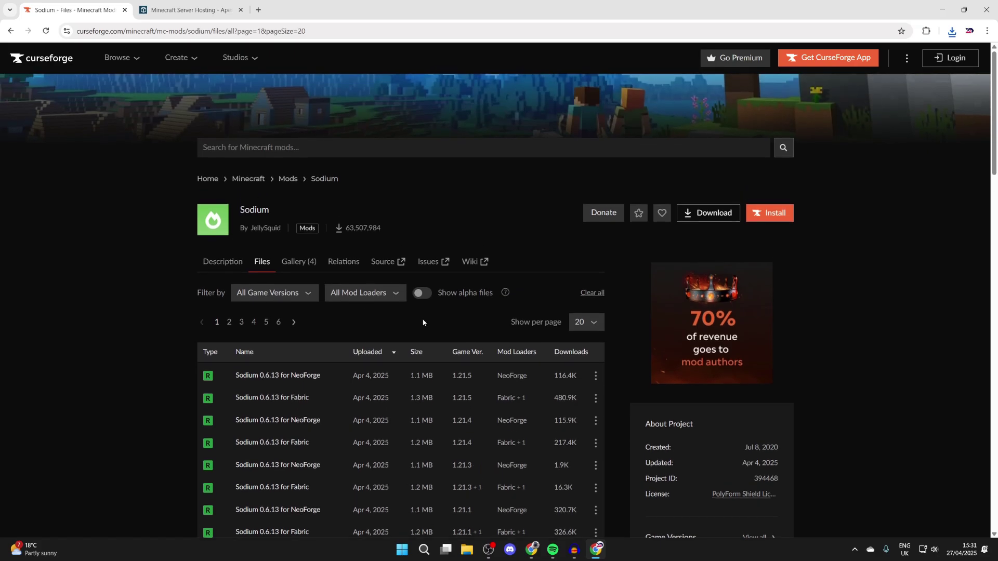
{"action": "left_click", "coordinate": [595, 398]}
{"action": "left_click", "coordinate": [629, 442]}
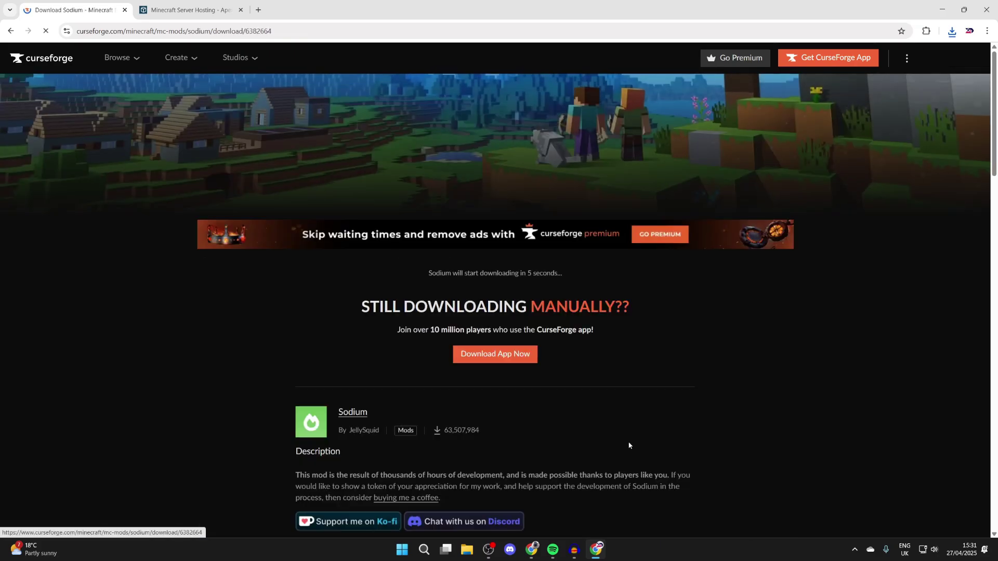
Step: Search CurseForge for "bsl shaders" and open the BSL Shaders page by capttatsu
{"action": "left_click", "coordinate": [8, 32]}
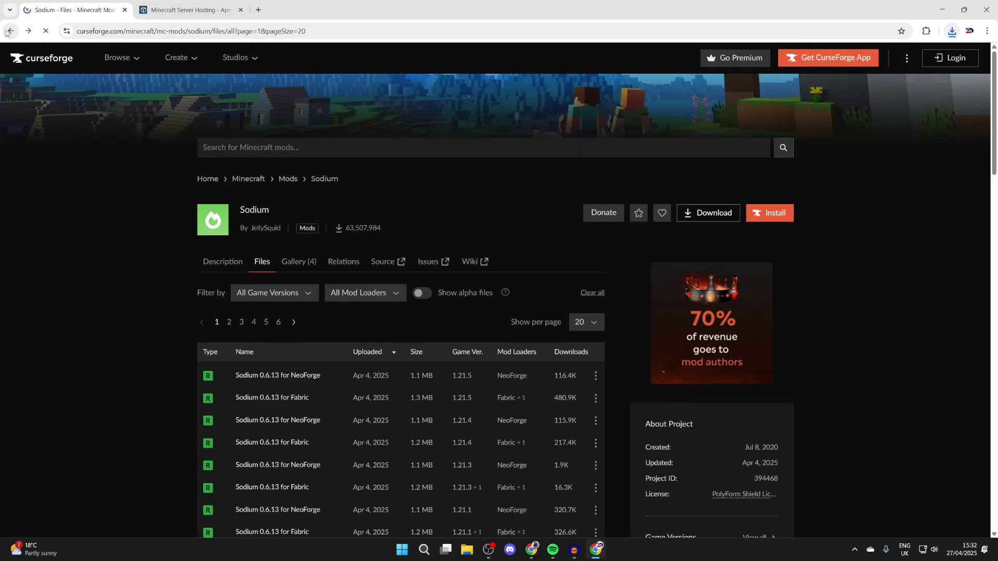
{"action": "left_click", "coordinate": [291, 148]}
{"action": "type", "text": "bs"}
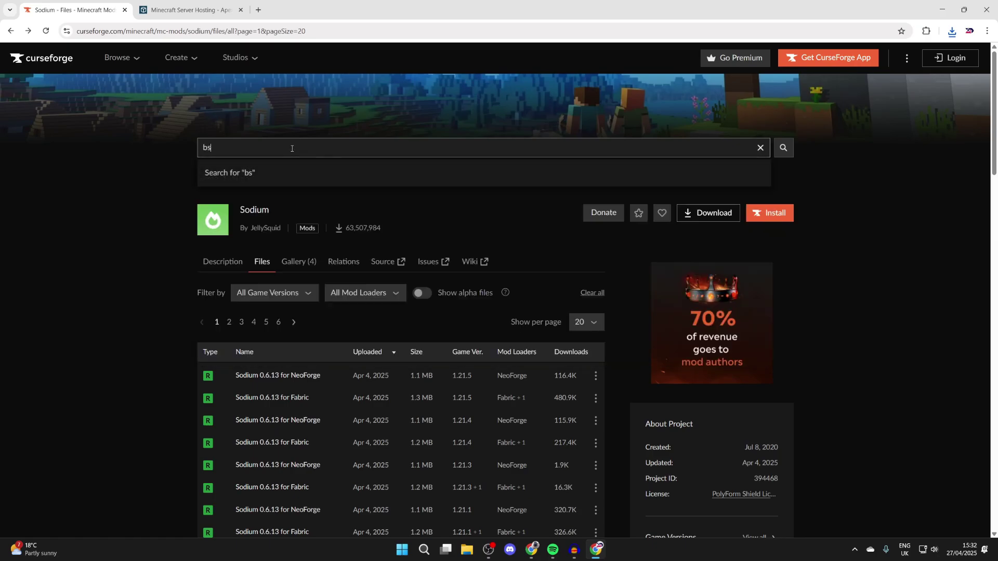
{"action": "type", "text": "l shaders"}
{"action": "key", "text": "Return"}
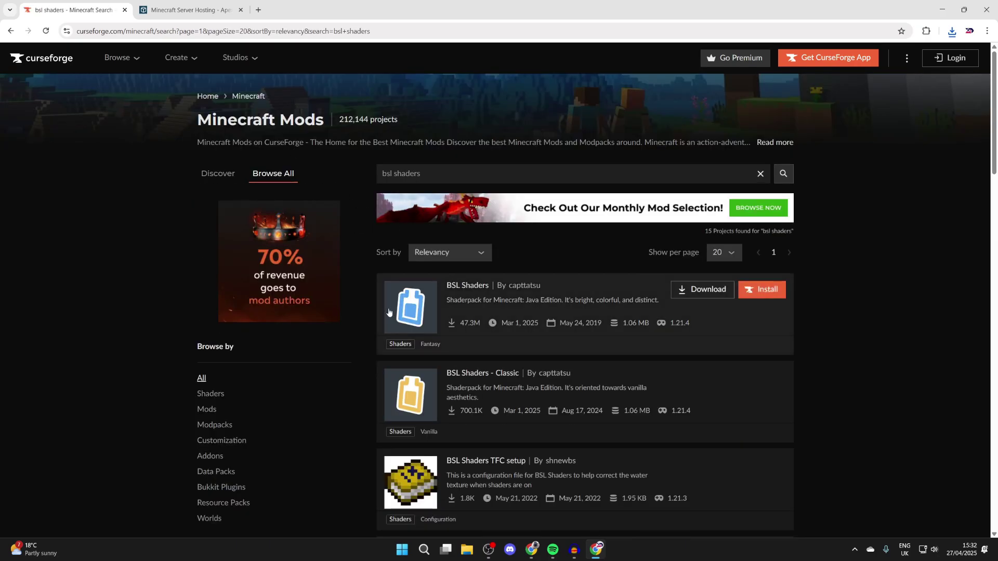
{"action": "left_click", "coordinate": [414, 316]}
Step: Download the BSL v8.4.02.2 shader pack file, checking that it supports game version 1.21.5
{"action": "left_click", "coordinate": [259, 264]}
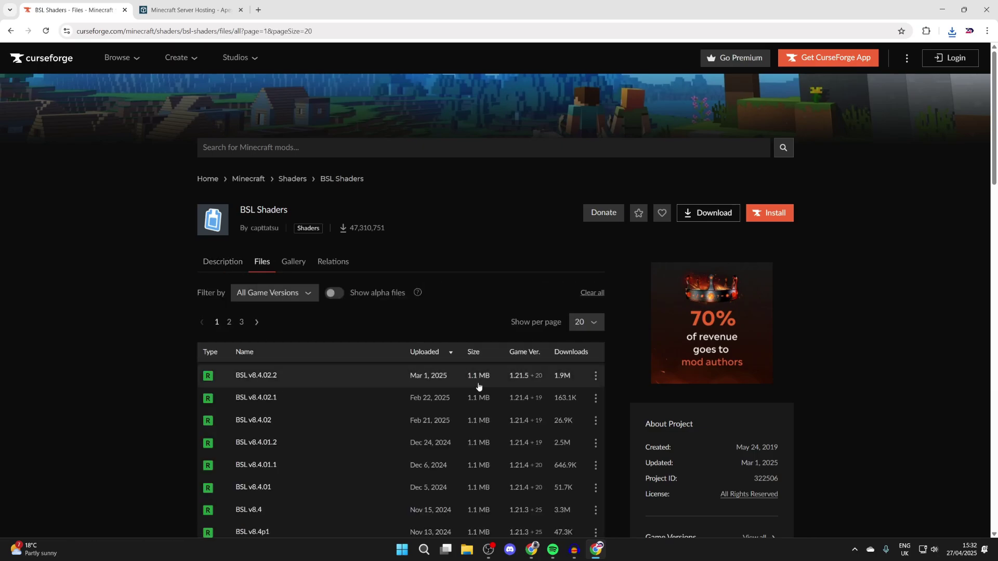
{"action": "mouse_move", "coordinate": [526, 380]}
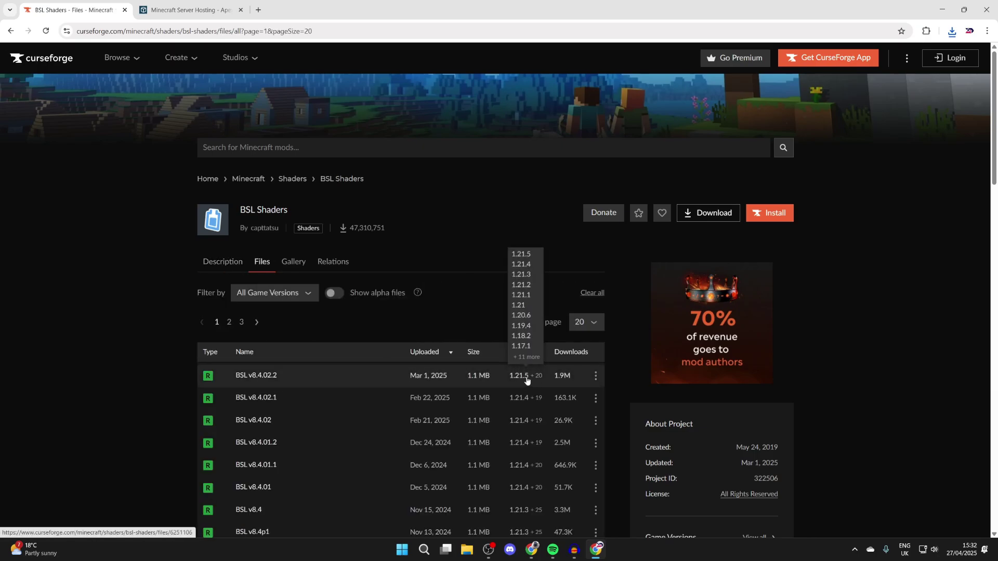
{"action": "left_click", "coordinate": [595, 377]}
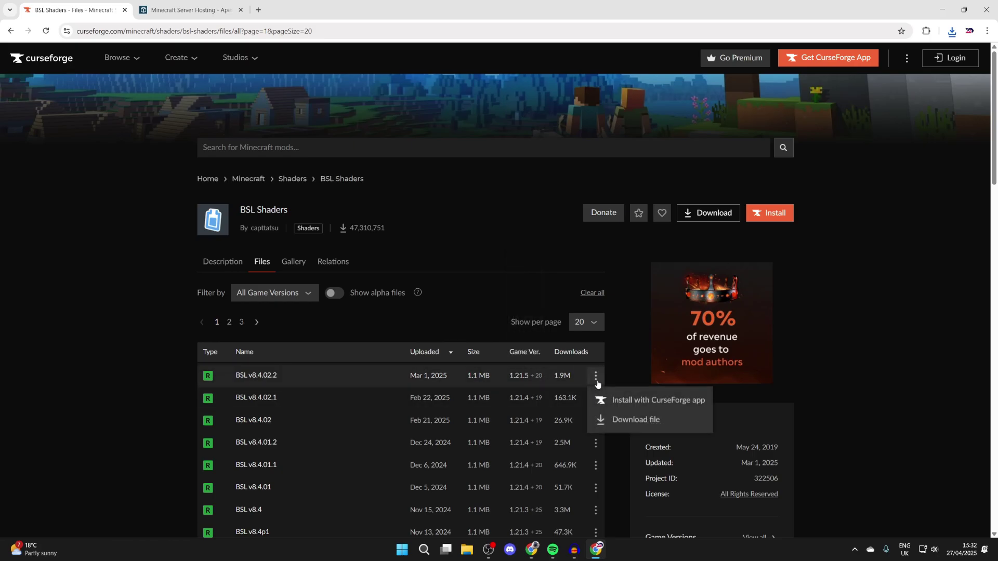
{"action": "left_click", "coordinate": [633, 419]}
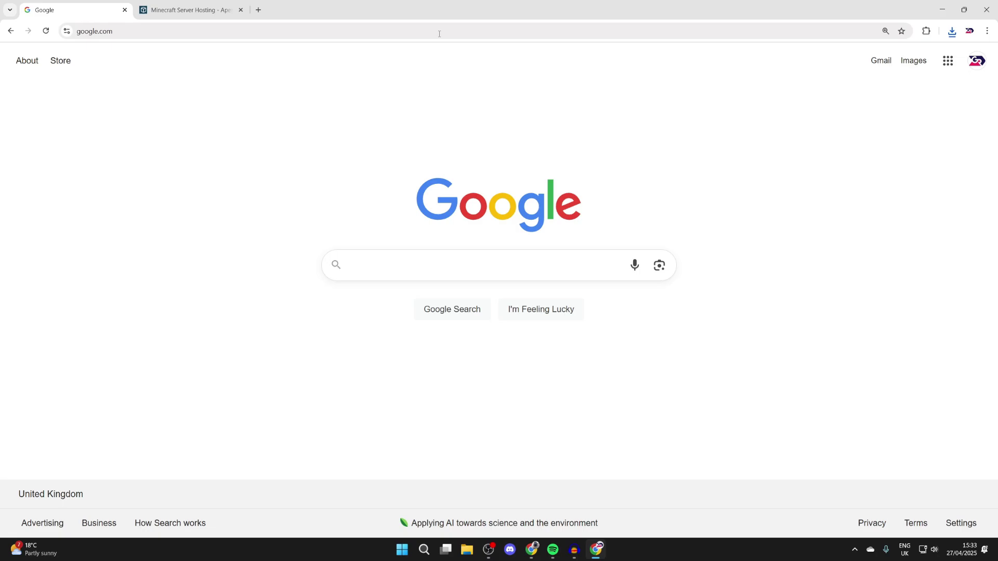
Step: Search Google for "fabric minecraft" and download the Fabric installer for Windows from fabricmc.net
{"action": "type", "text": "fabric"}
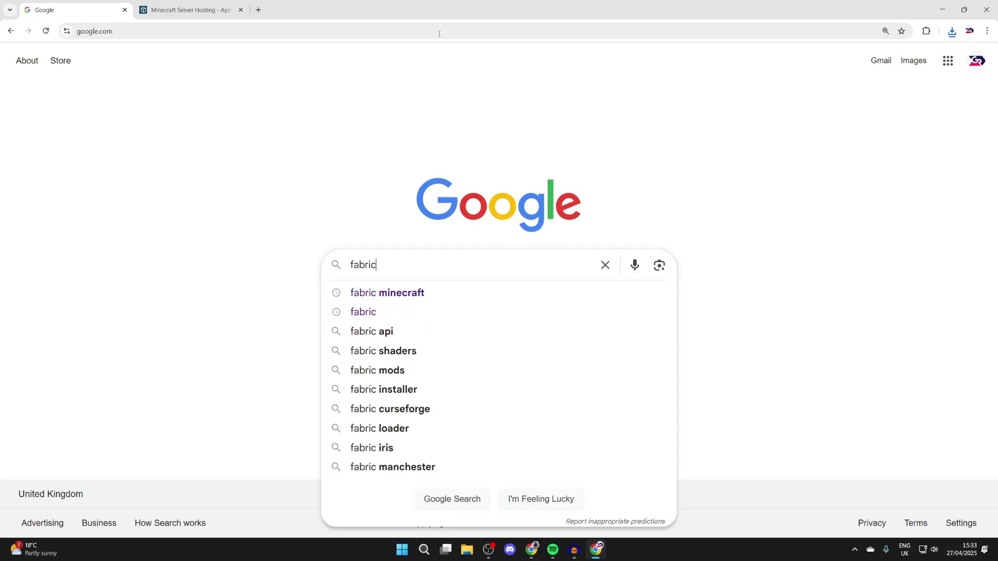
{"action": "key", "text": "Down"}
{"action": "key", "text": "Return"}
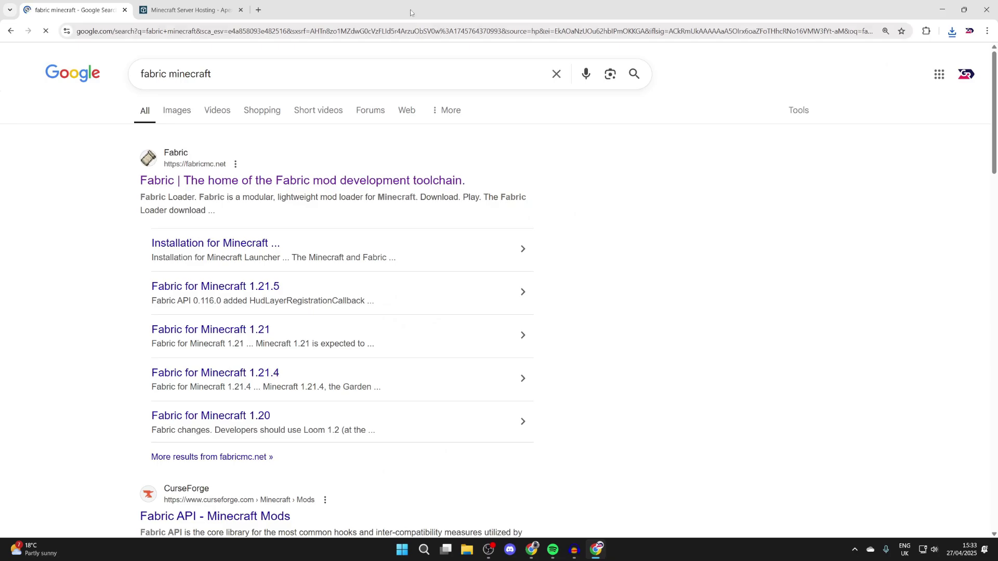
{"action": "left_click", "coordinate": [203, 180]}
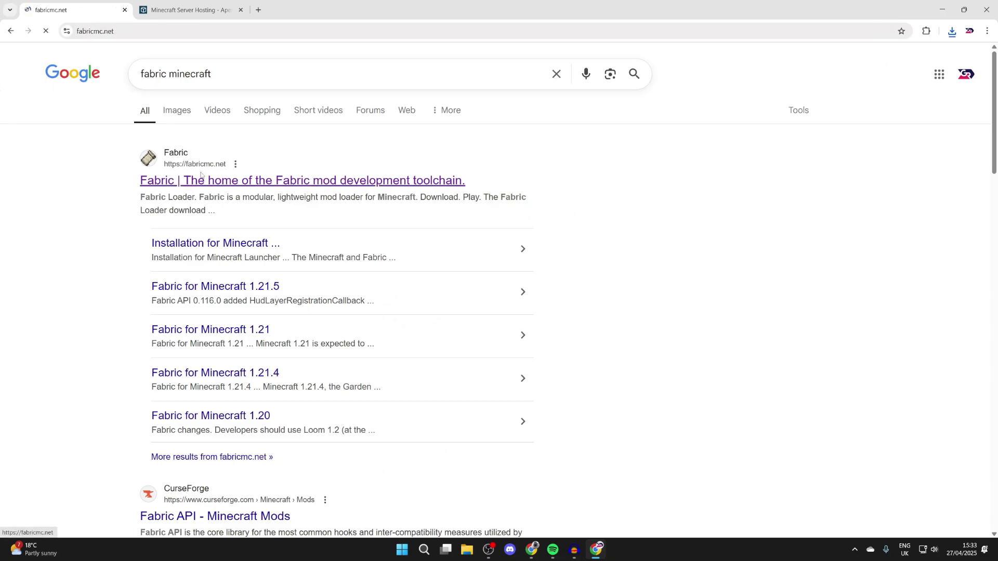
{"action": "left_click", "coordinate": [516, 167]}
{"action": "left_click", "coordinate": [508, 151]}
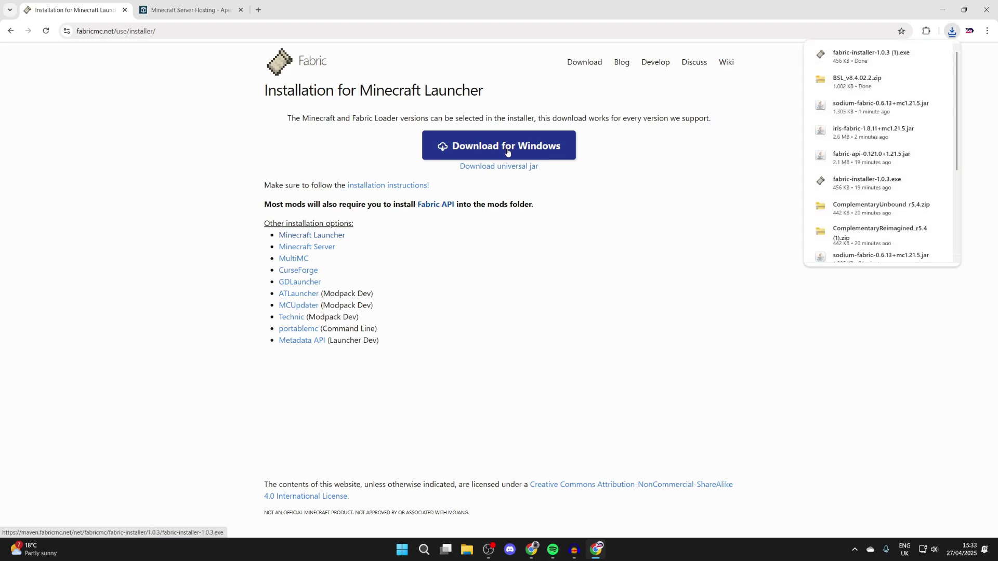
Step: Open the Fabric API page, filter its files to game version 1.21.5 and download Fabric API 0.121.0+1.21.5
{"action": "left_click", "coordinate": [433, 207]}
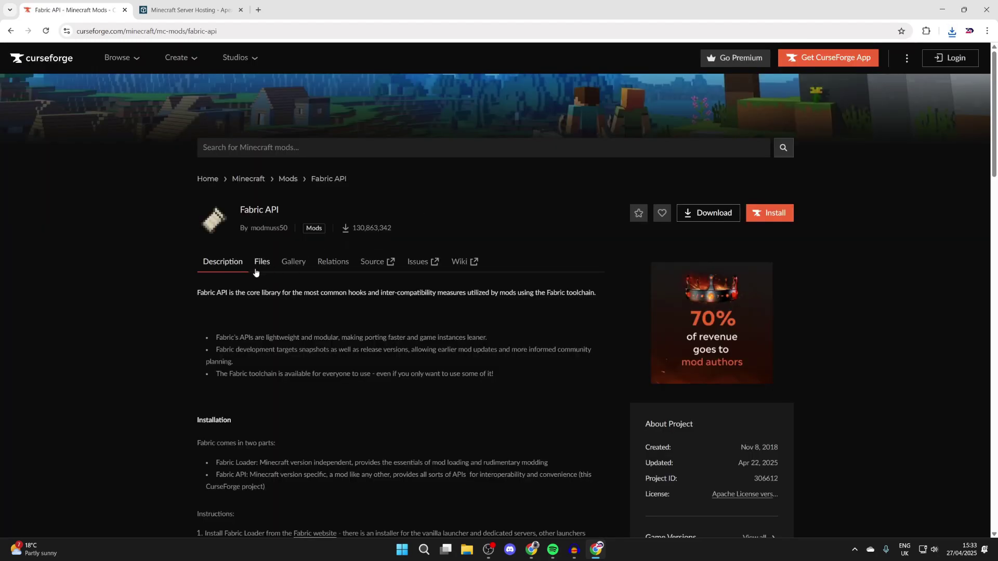
{"action": "left_click", "coordinate": [257, 265]}
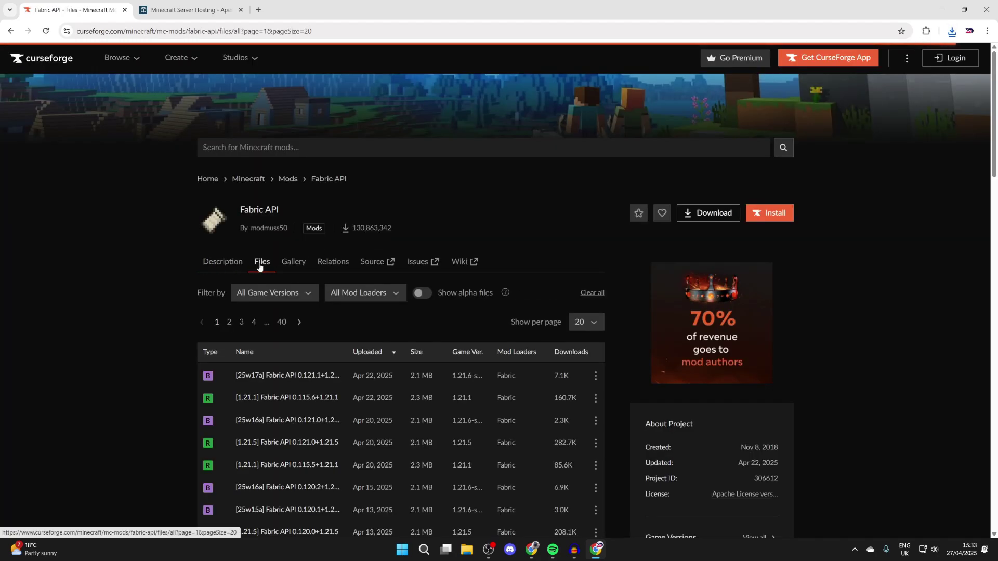
{"action": "left_click", "coordinate": [260, 294]}
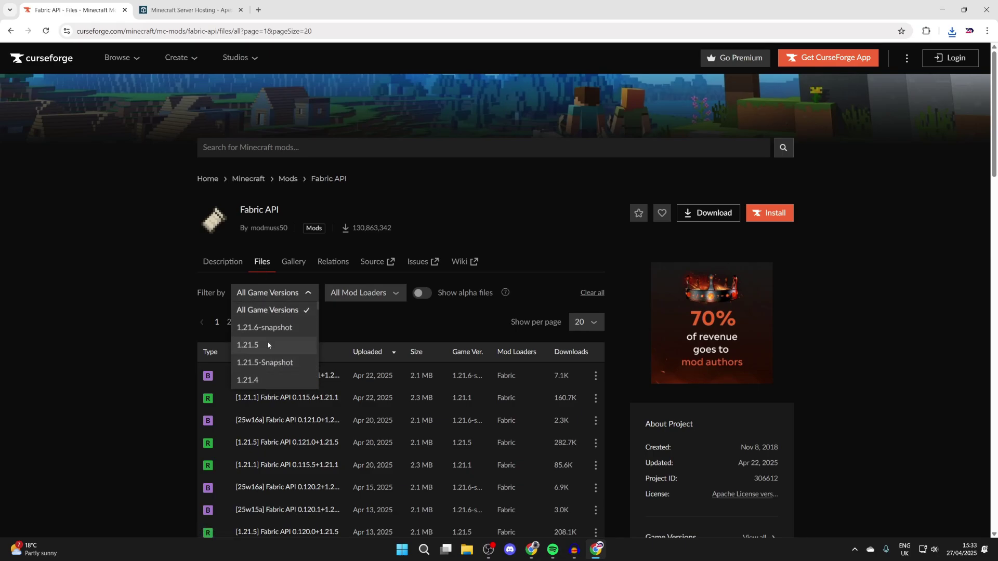
{"action": "left_click", "coordinate": [269, 345]}
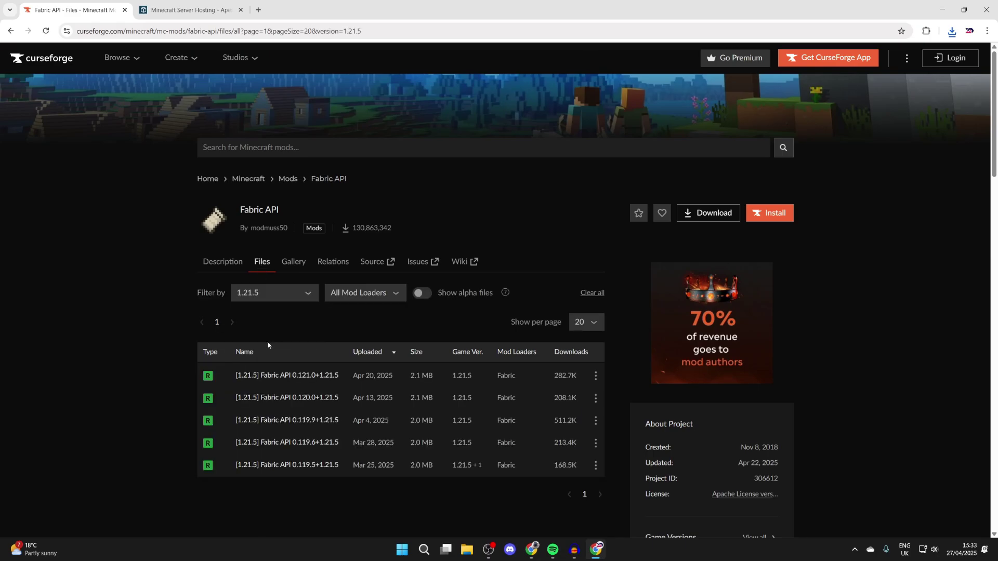
{"action": "left_click", "coordinate": [595, 376]}
{"action": "left_click", "coordinate": [611, 416]}
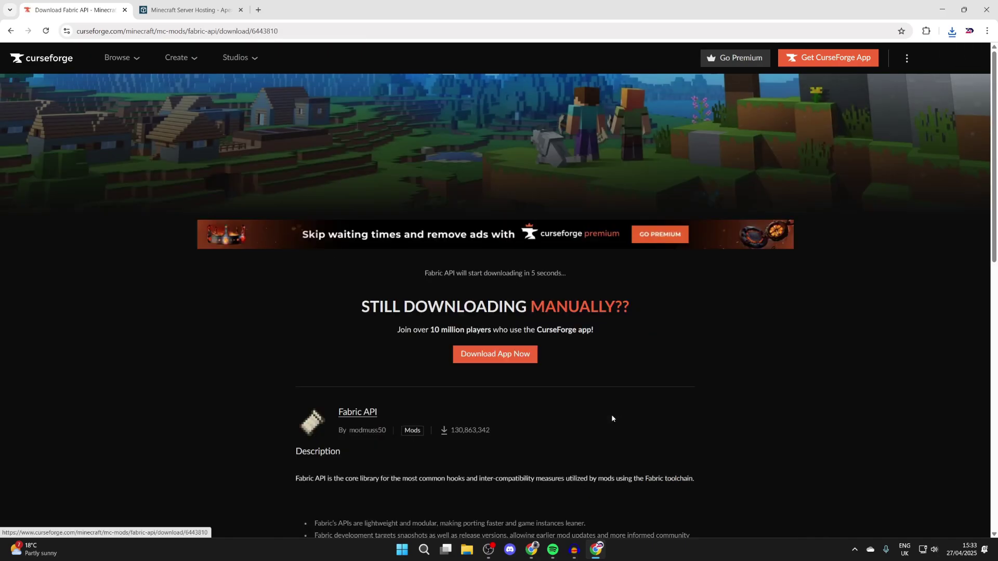
Step: View the Apex Hosting Minecraft server hosting page already open in the browser
{"action": "left_click", "coordinate": [170, 2]}
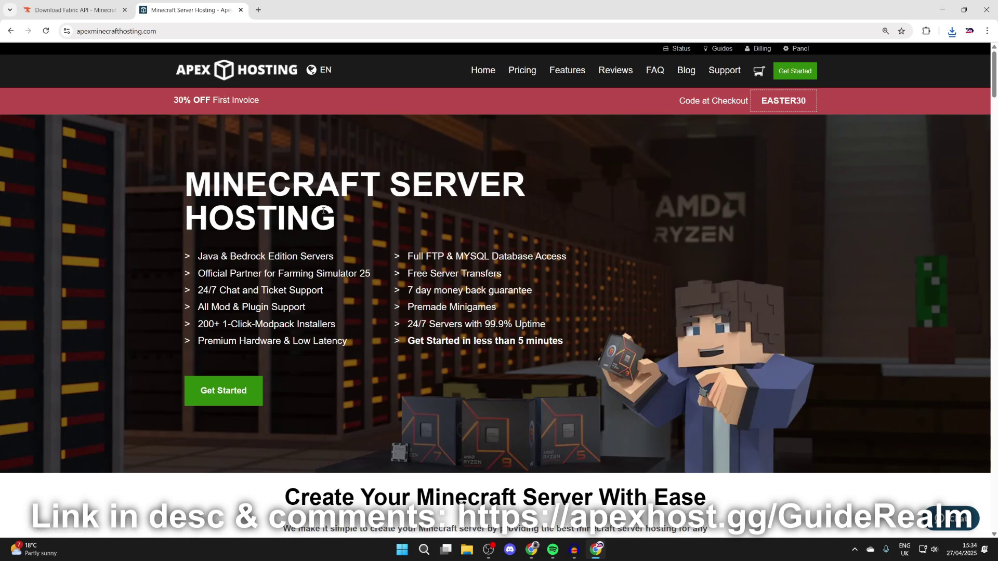
{"action": "scroll", "coordinate": [325, 208], "scroll_direction": "down", "scroll_amount": 6}
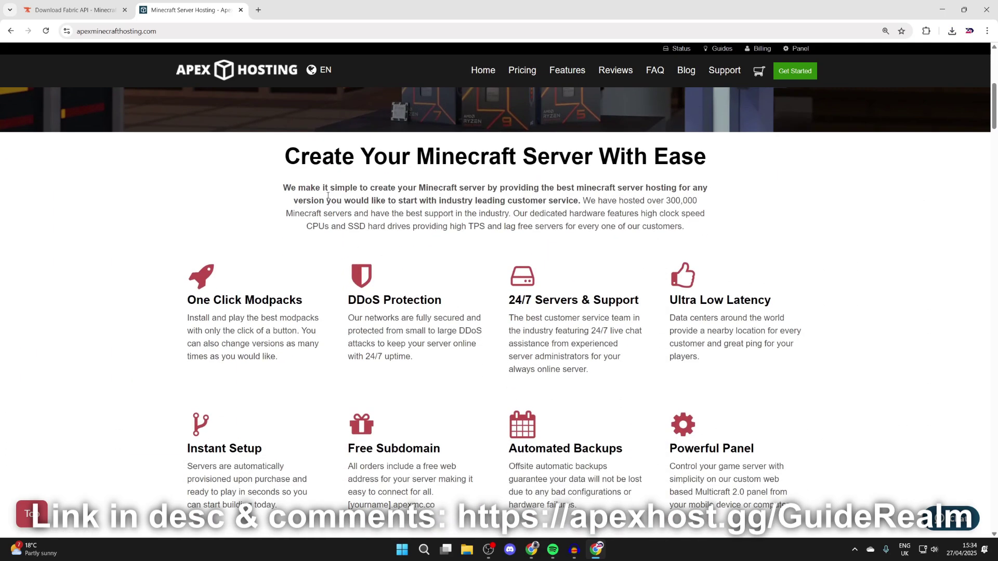
{"action": "scroll", "coordinate": [328, 185], "scroll_direction": "down", "scroll_amount": 1}
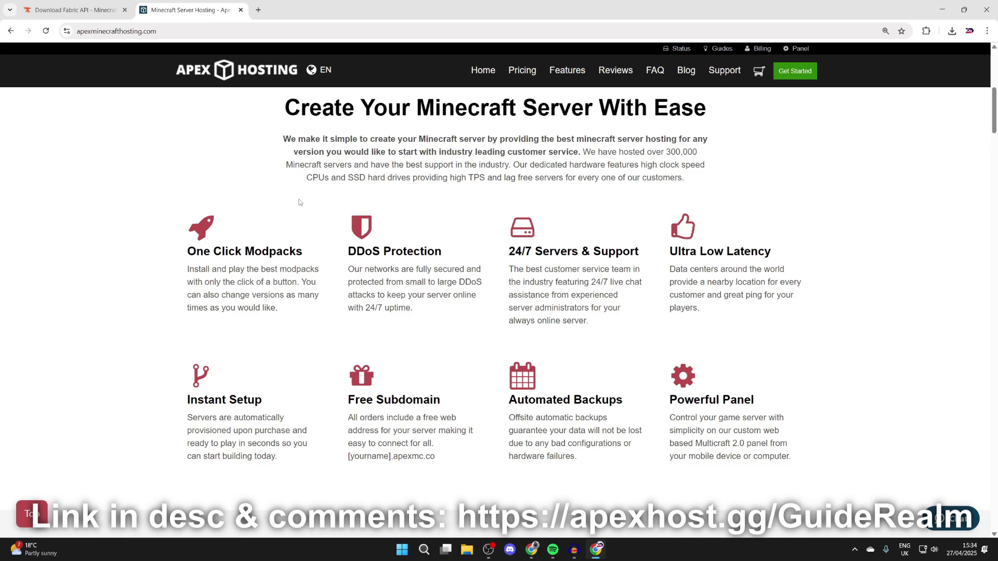
{"action": "scroll", "coordinate": [300, 202], "scroll_direction": "up", "scroll_amount": 7}
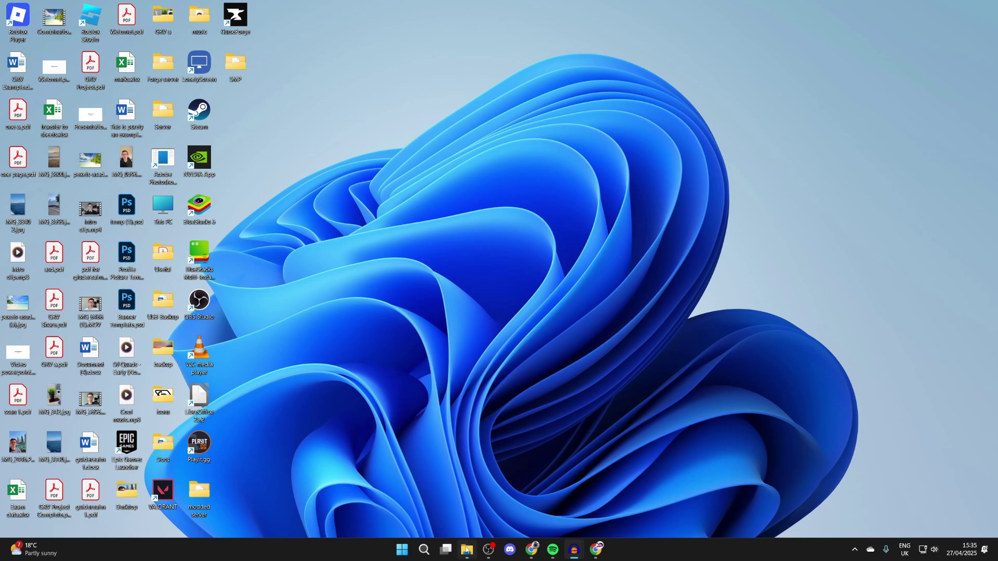
Step: Run the downloaded Fabric installer and install loader 0.16.14 for Minecraft 1.21.5, then close the installer
{"action": "left_click", "coordinate": [466, 549]}
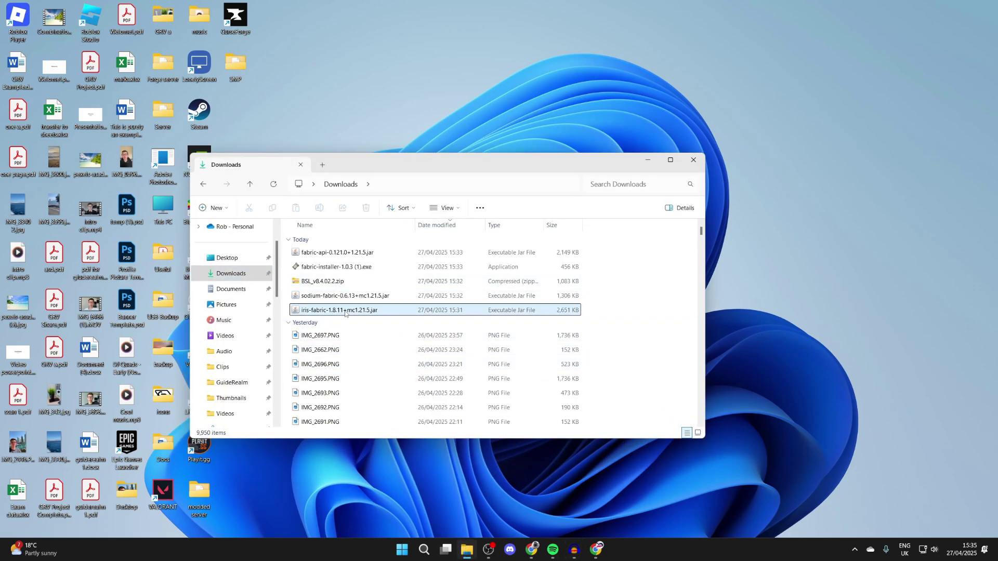
{"action": "double_click", "coordinate": [341, 267]}
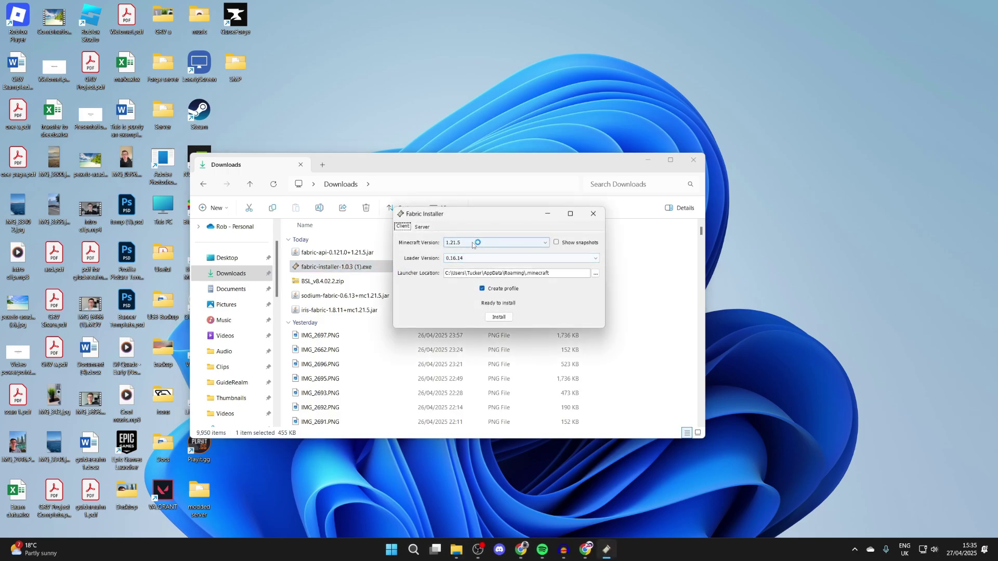
{"action": "left_click", "coordinate": [500, 318]}
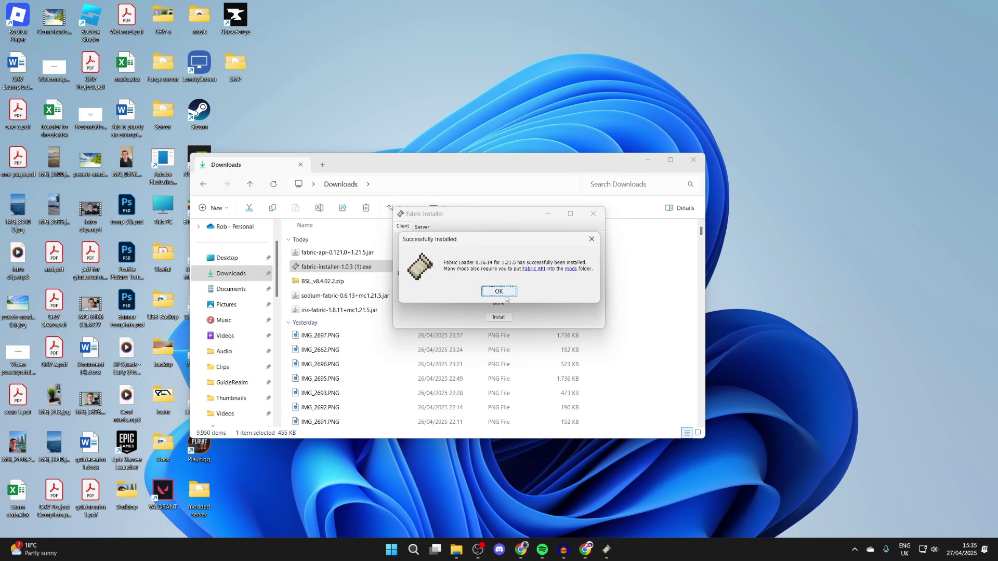
{"action": "left_click", "coordinate": [506, 294]}
{"action": "left_click", "coordinate": [592, 214]}
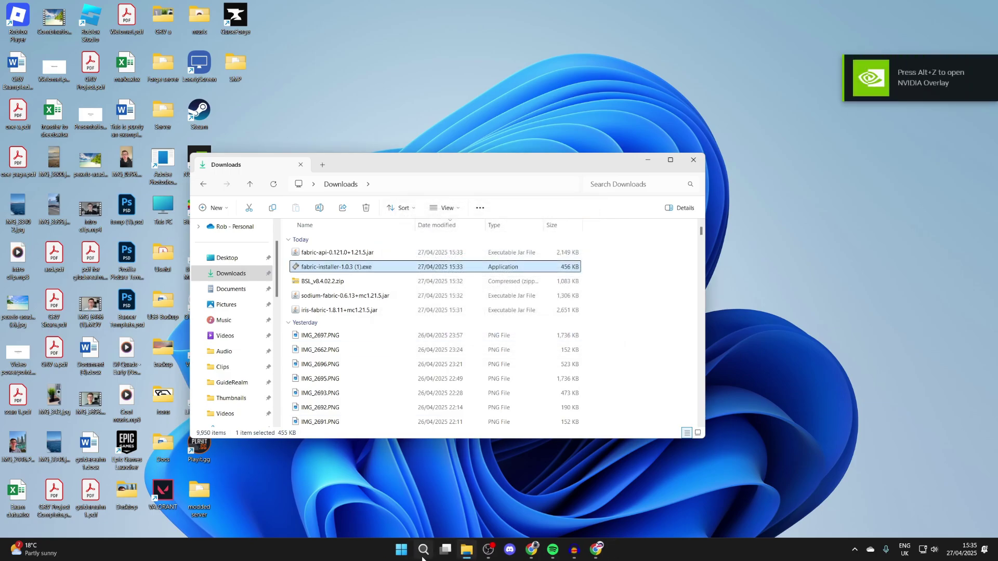
Step: Launch Minecraft Launcher and open the game folder of the fabric-loader-1.21.5 installation
{"action": "left_click", "coordinate": [422, 555]}
{"action": "type", "text": "mi"}
{"action": "key", "text": "Return"}
{"action": "left_click", "coordinate": [338, 136]}
{"action": "scroll", "coordinate": [415, 366], "scroll_direction": "down", "scroll_amount": 6}
{"action": "scroll", "coordinate": [414, 365], "scroll_direction": "down", "scroll_amount": 5}
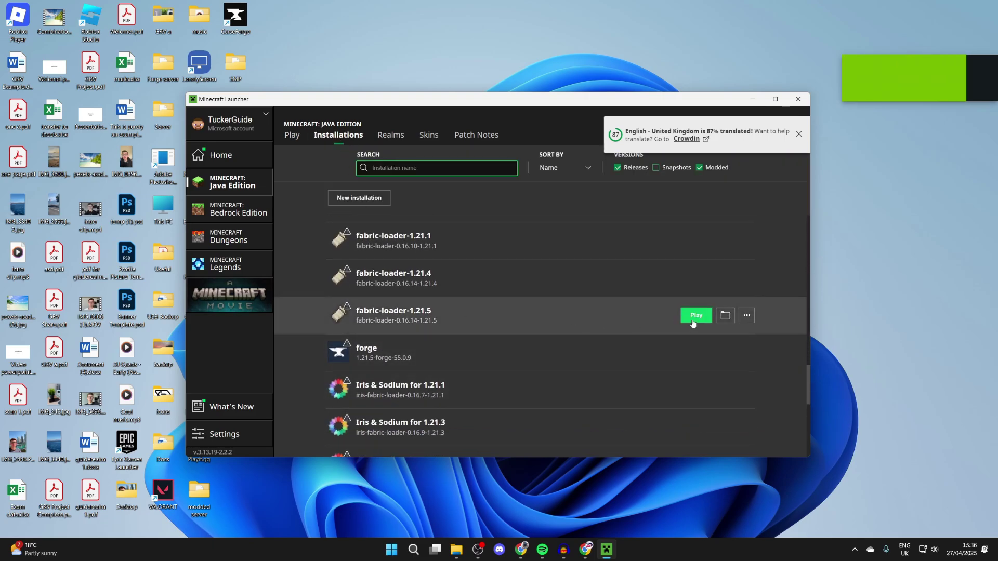
{"action": "left_click", "coordinate": [726, 316]}
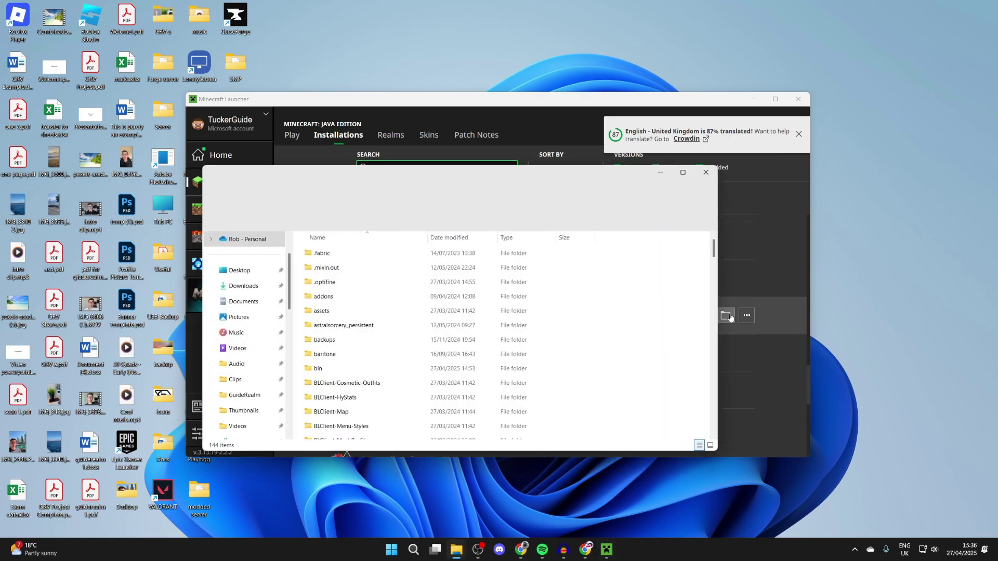
Step: Move the Sodium, Iris and Fabric API jar files from Downloads into the mods folder and close that folder
{"action": "scroll", "coordinate": [624, 335], "scroll_direction": "down", "scroll_amount": 8}
{"action": "left_click", "coordinate": [332, 393]}
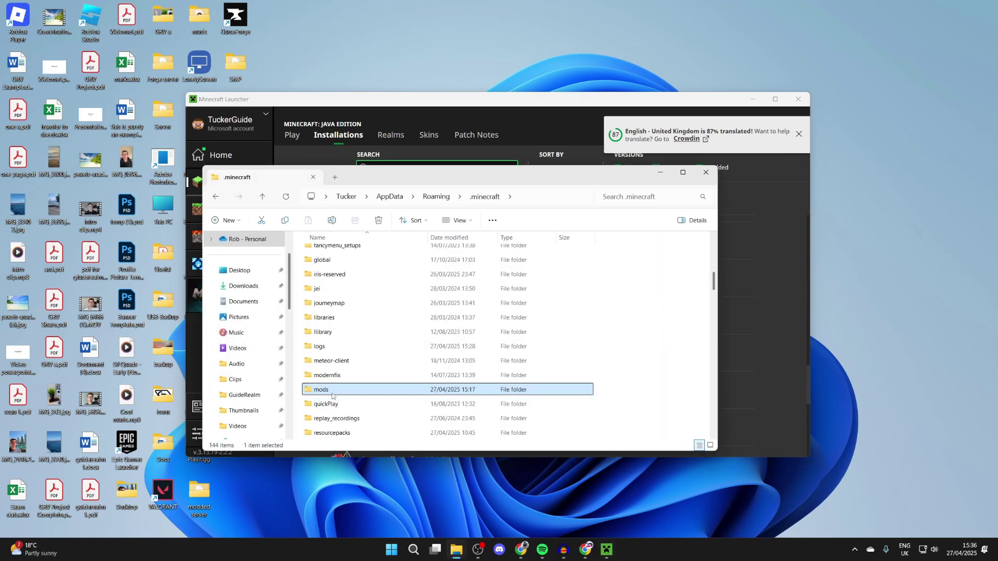
{"action": "double_click", "coordinate": [333, 389]}
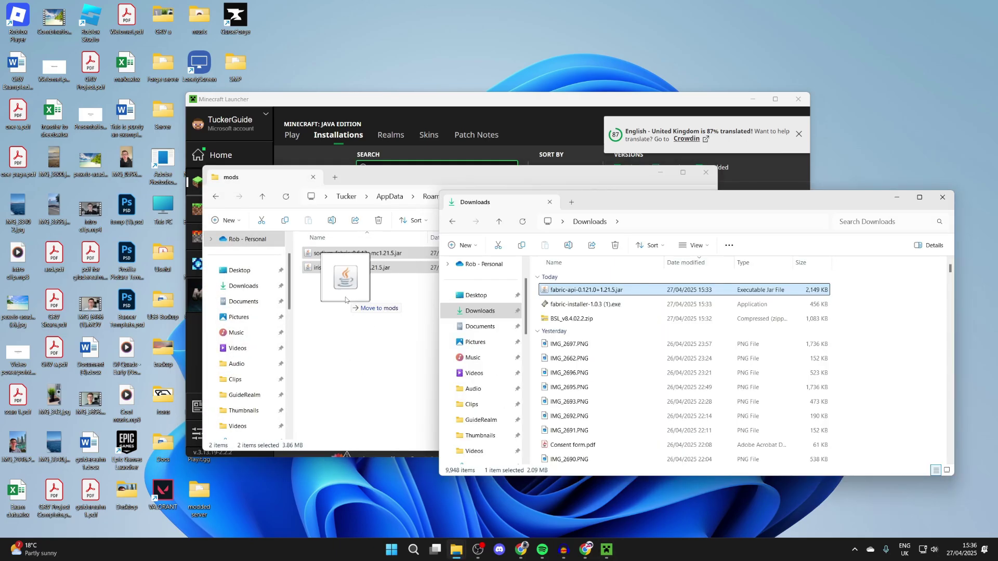
{"action": "left_click_drag", "start_coordinate": [346, 300], "coordinate": [345, 297]}
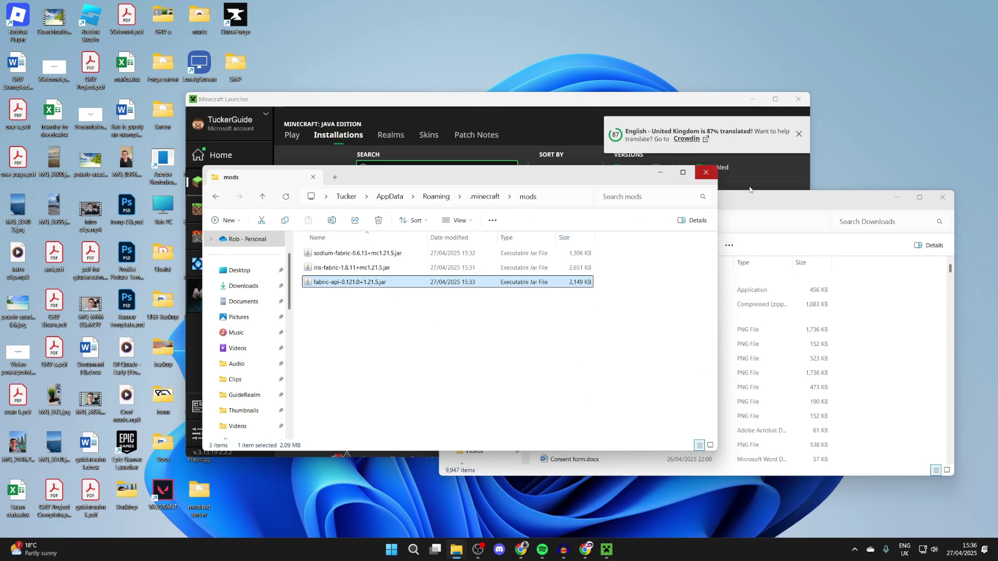
{"action": "left_click", "coordinate": [706, 172]}
Step: Start the game from the fabric-loader-1.21.5 installation in Minecraft Launcher
{"action": "left_click", "coordinate": [484, 107]}
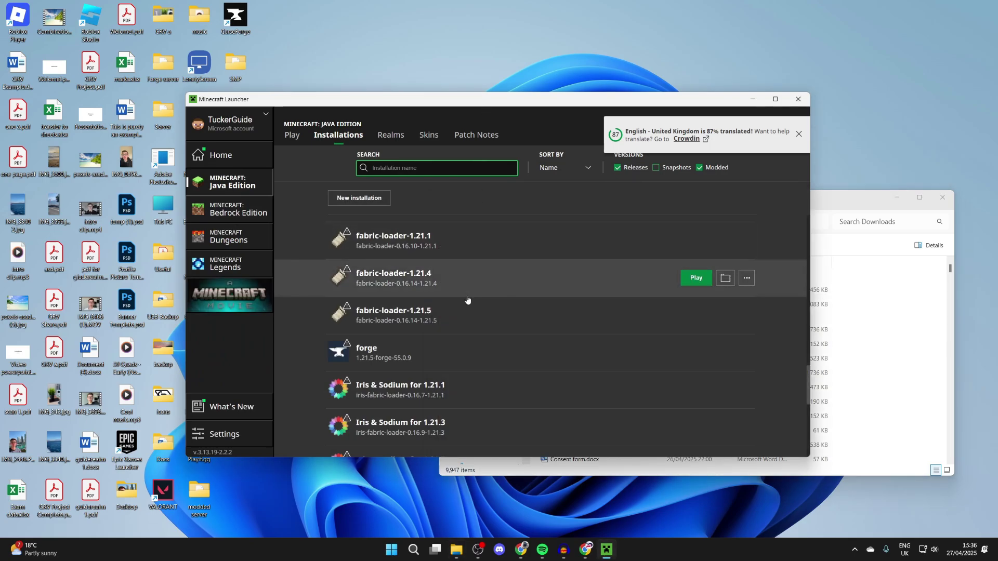
{"action": "mouse_move", "coordinate": [452, 325]}
{"action": "left_click", "coordinate": [700, 318]}
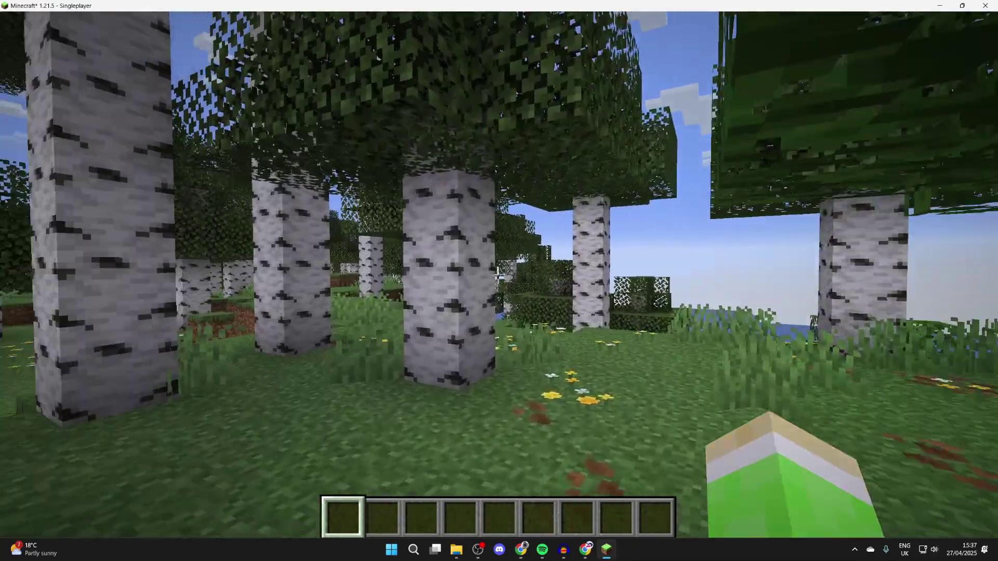
Step: Pause the singleplayer world and open the shader pack folder from the video settings' Shader Packs screen
{"action": "key", "text": "Escape"}
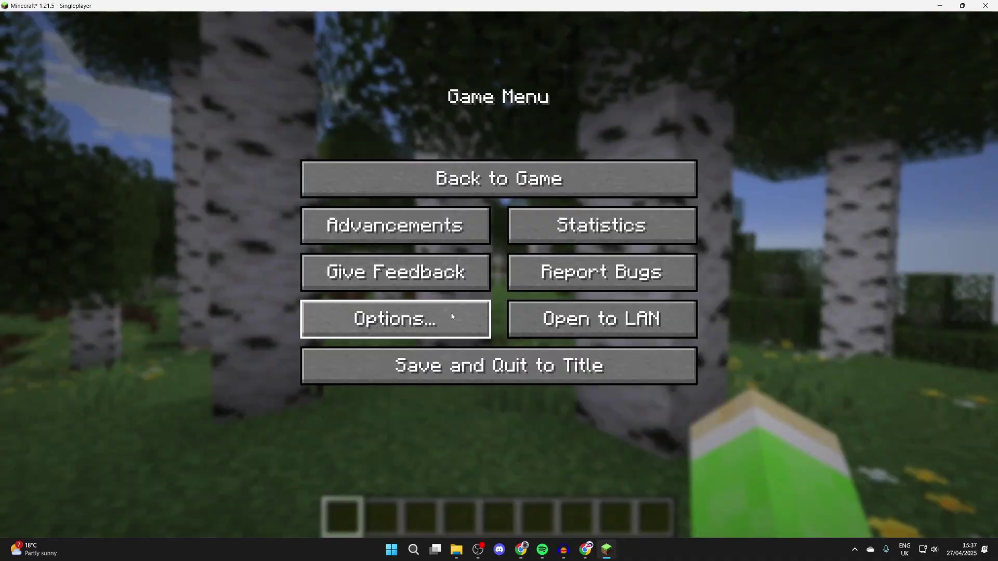
{"action": "left_click", "coordinate": [452, 316]}
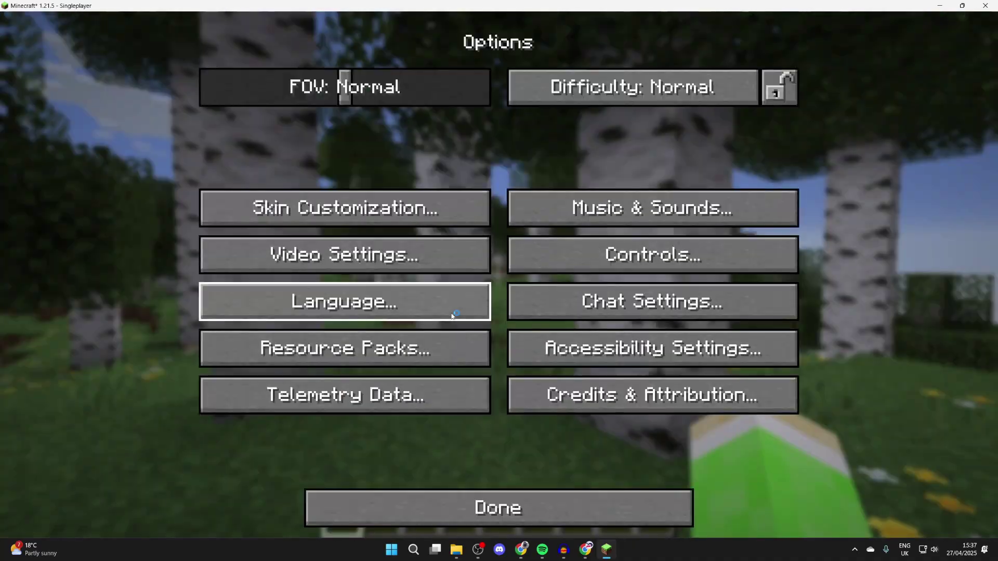
{"action": "left_click", "coordinate": [433, 252]}
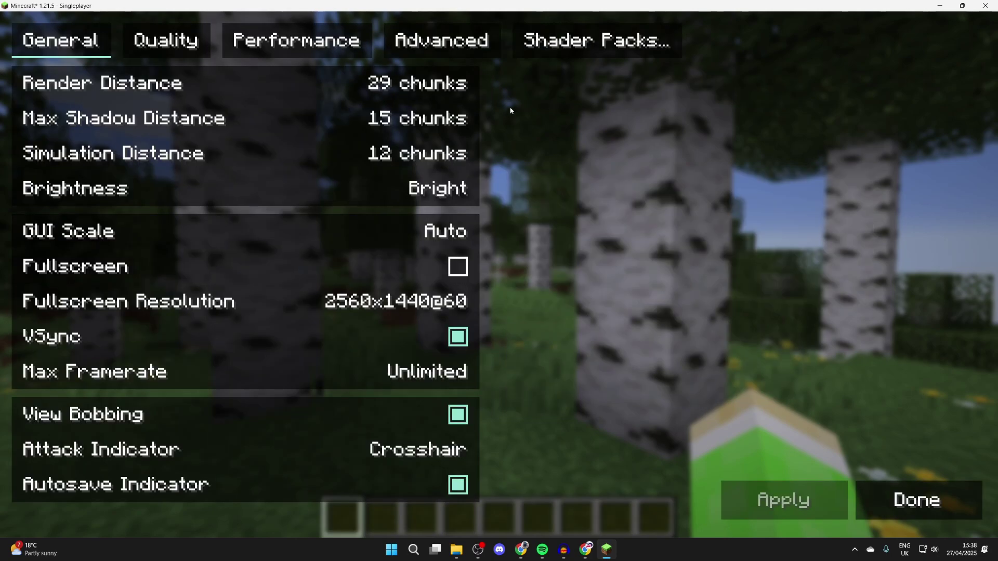
{"action": "left_click", "coordinate": [565, 43]}
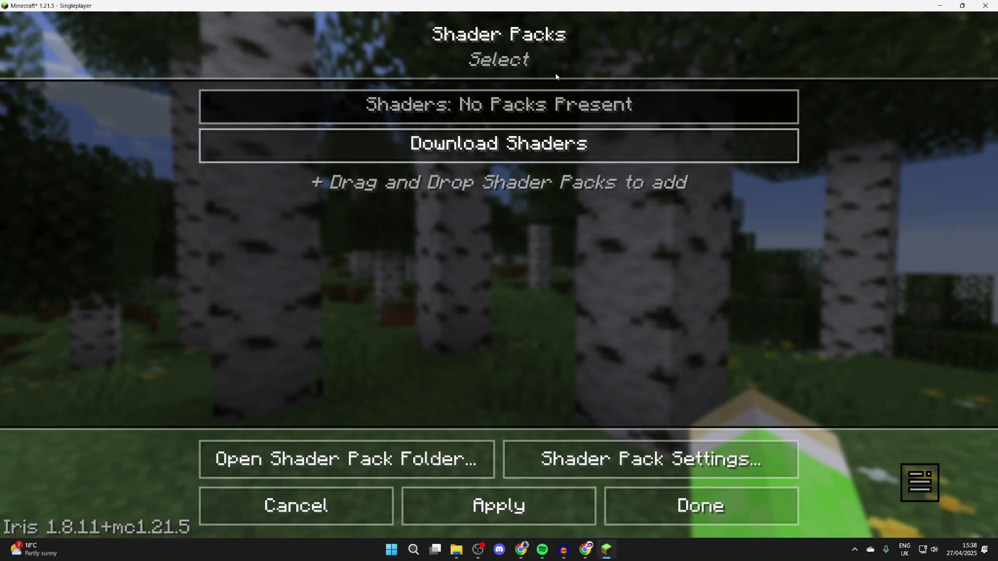
{"action": "left_click", "coordinate": [414, 441]}
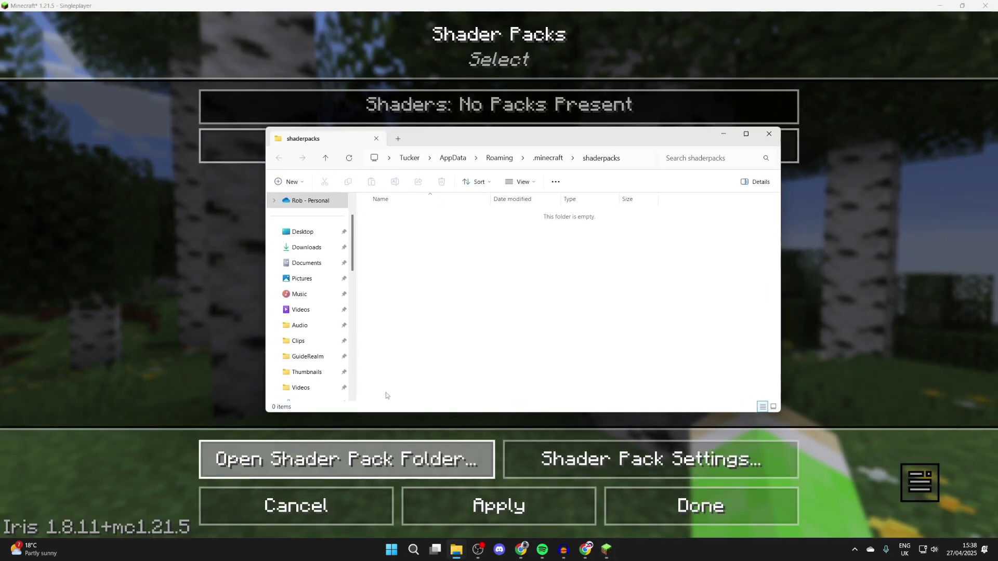
Step: Move BSL_v8.4.02.2.zip from Downloads into the shaderpacks folder
{"action": "mouse_move", "coordinate": [462, 548]}
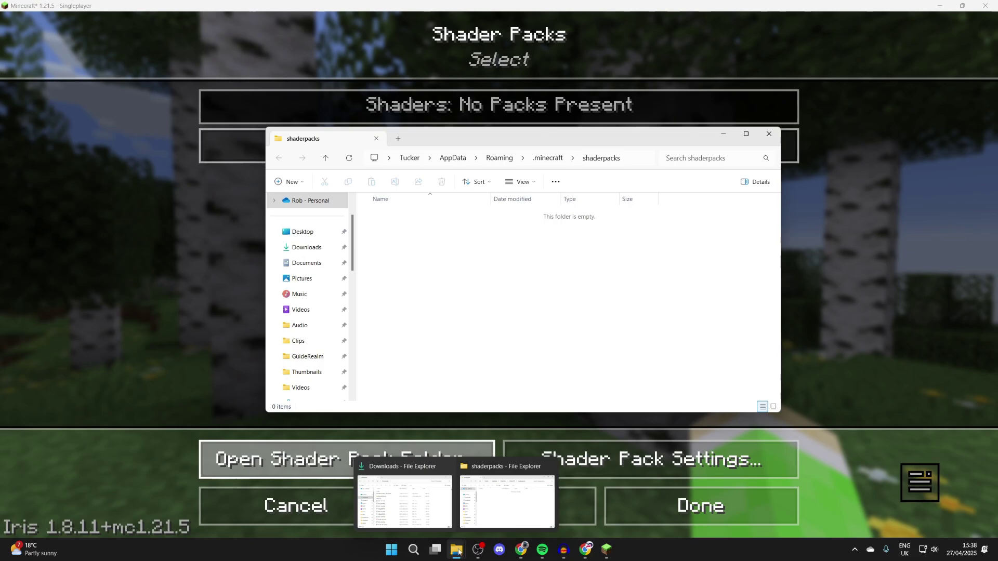
{"action": "left_click", "coordinate": [404, 502]}
{"action": "left_click_drag", "start_coordinate": [576, 304], "coordinate": [416, 249]}
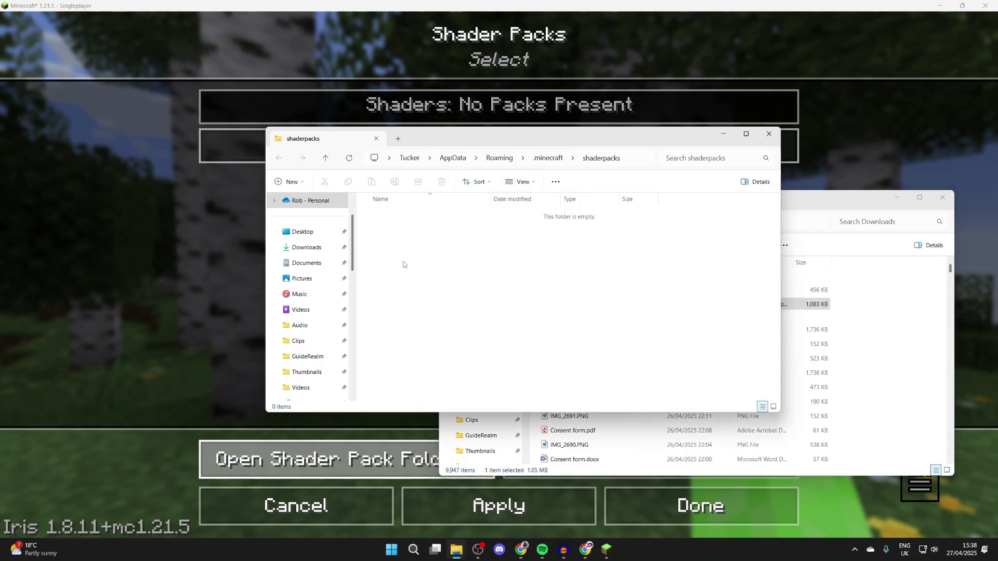
Step: Return to Minecraft, enable shaders and select the BSL_v8.4.02.2.zip pack
{"action": "left_click", "coordinate": [478, 3]}
{"action": "left_click", "coordinate": [500, 104]}
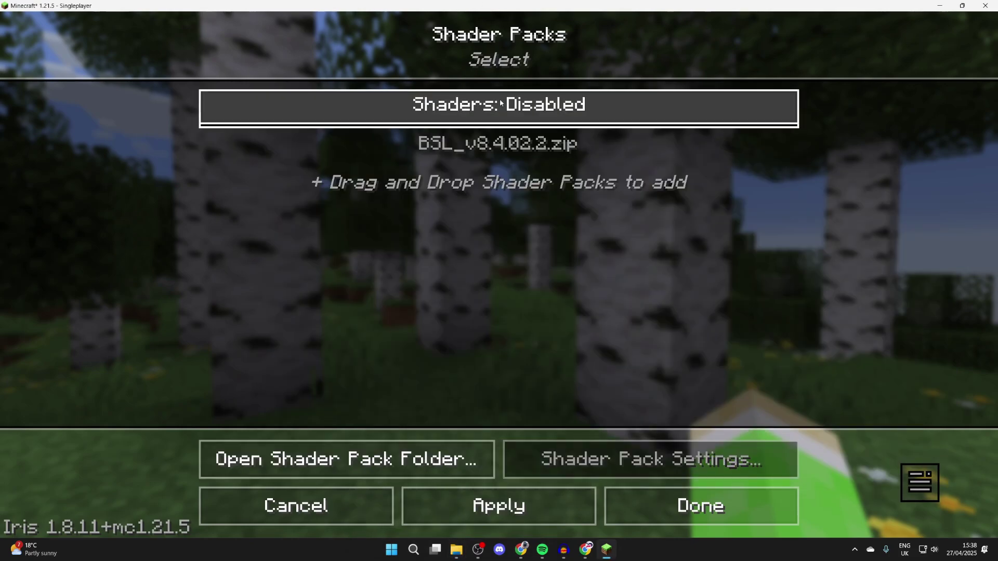
{"action": "left_click", "coordinate": [500, 104]}
{"action": "left_click", "coordinate": [499, 145]}
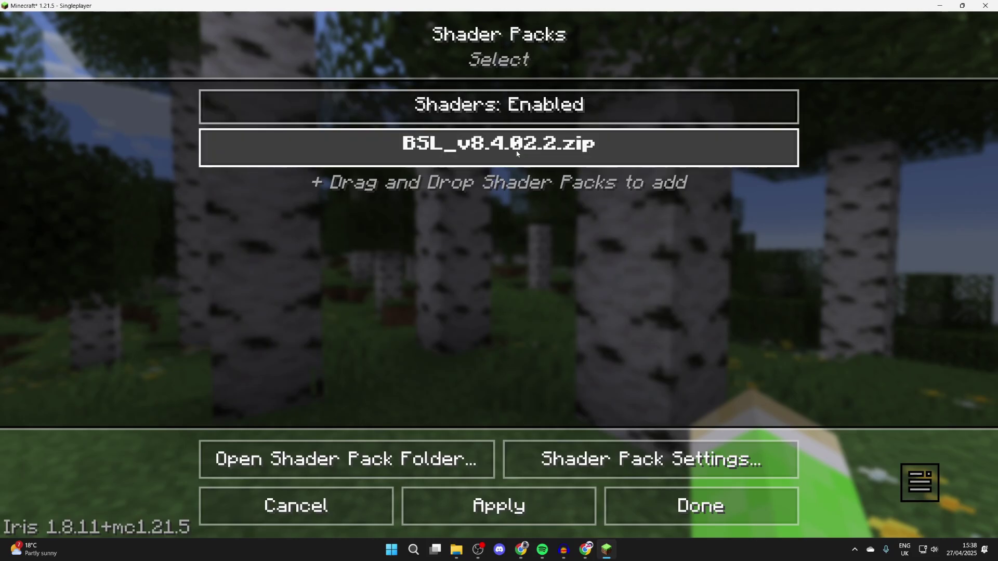